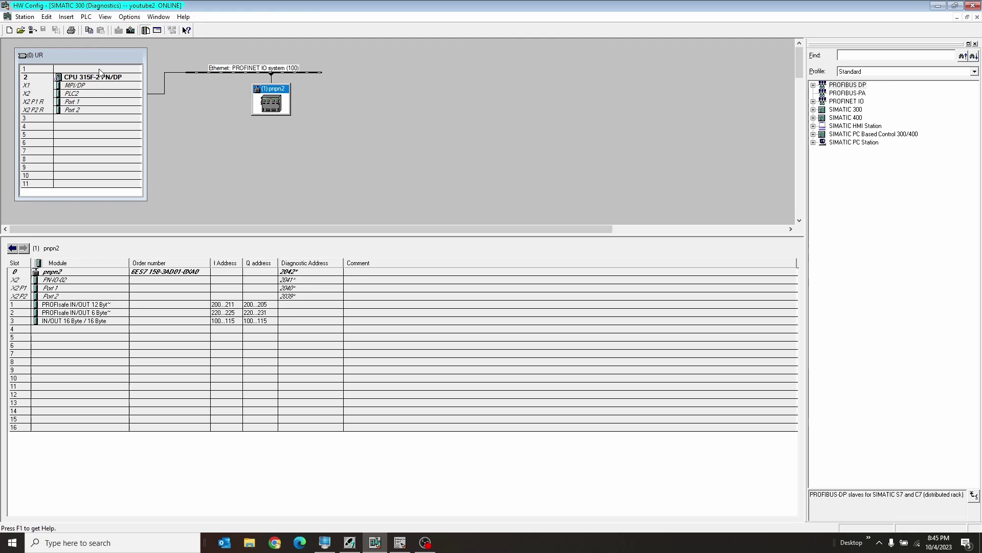
Switch to the youtube station's ONLINE diagnostics window and select the pnpn coupler device
{"action": "left_click", "coordinate": [159, 16]}
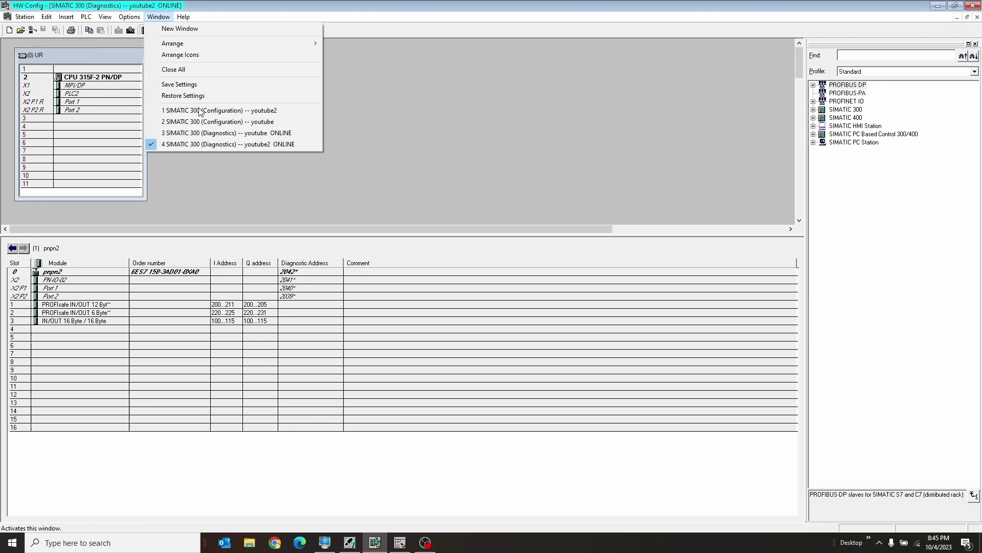
{"action": "left_click", "coordinate": [202, 132]}
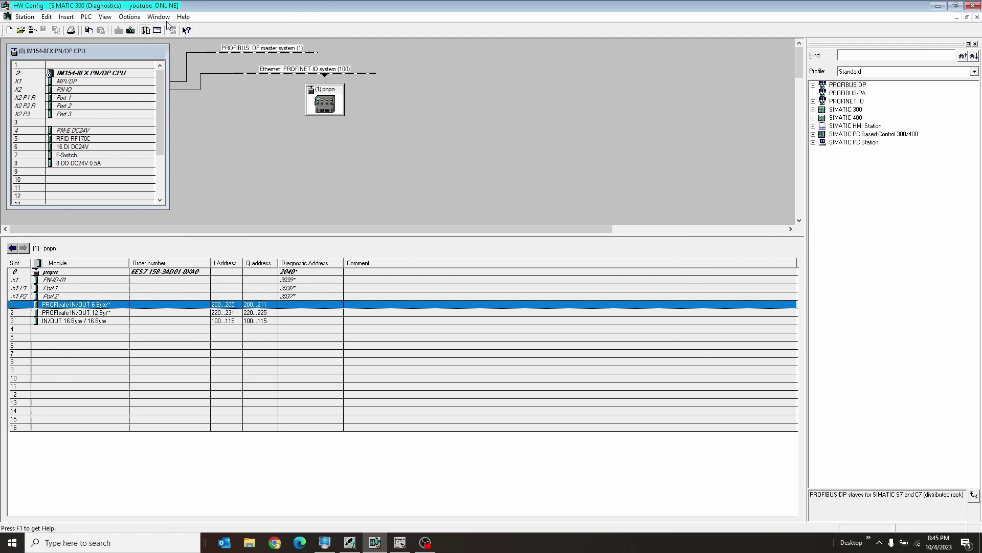
{"action": "left_click", "coordinate": [332, 109]}
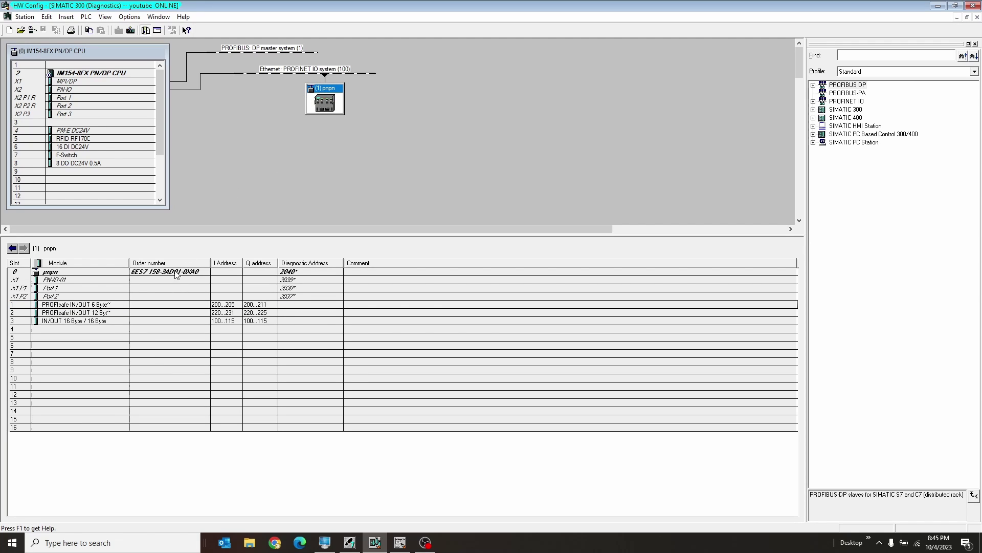
Review the pnpn slot 1–3 modules: PROFIsafe 6 Byte, PROFIsafe 12 Byte and IN/OUT 16 Byte
{"action": "left_click", "coordinate": [125, 306]}
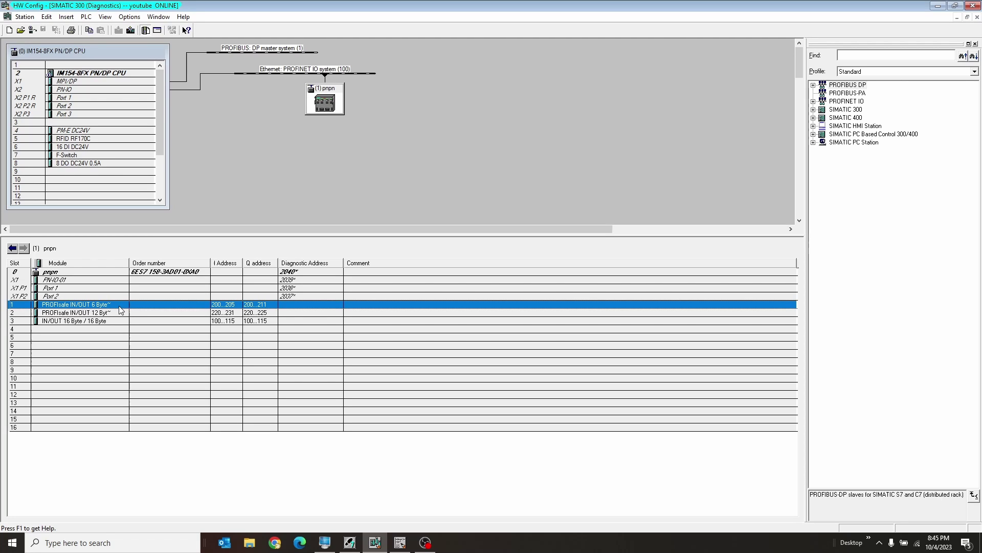
{"action": "left_click", "coordinate": [114, 314]}
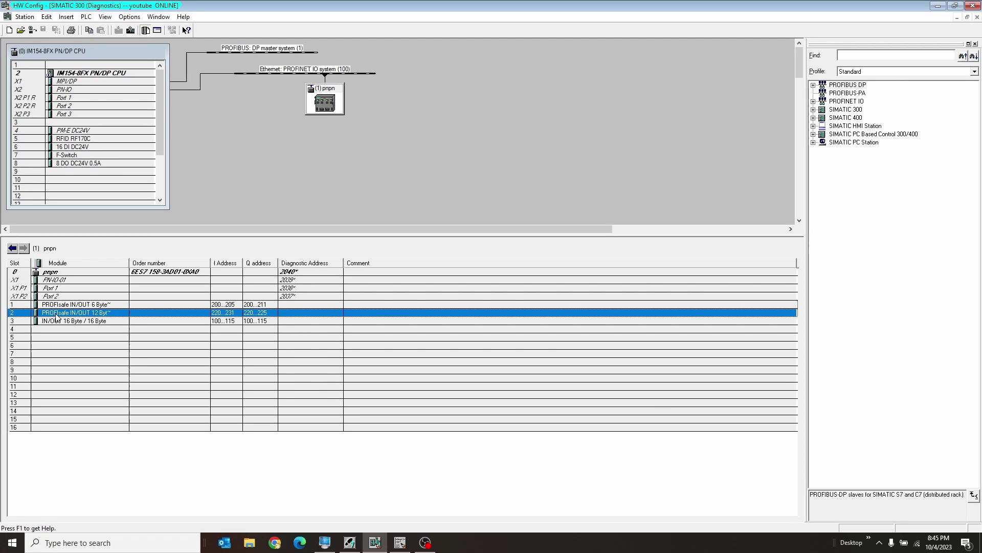
{"action": "left_click", "coordinate": [80, 322]}
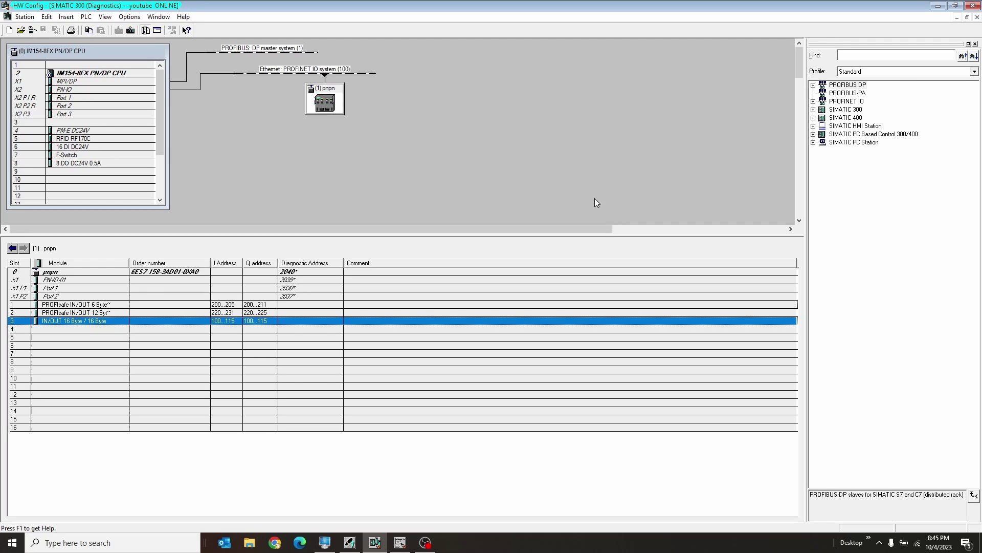
Expand PROFINET IO to the PN/PN Coupler X1 IN/OUT modules and inspect both PROFIsafe variants
{"action": "left_click", "coordinate": [846, 101]}
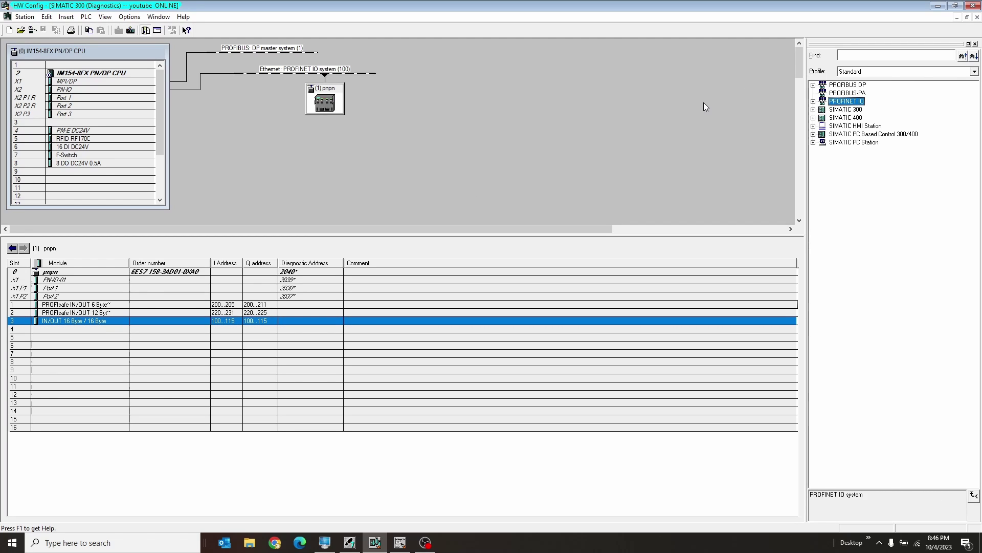
{"action": "left_click", "coordinate": [814, 101]}
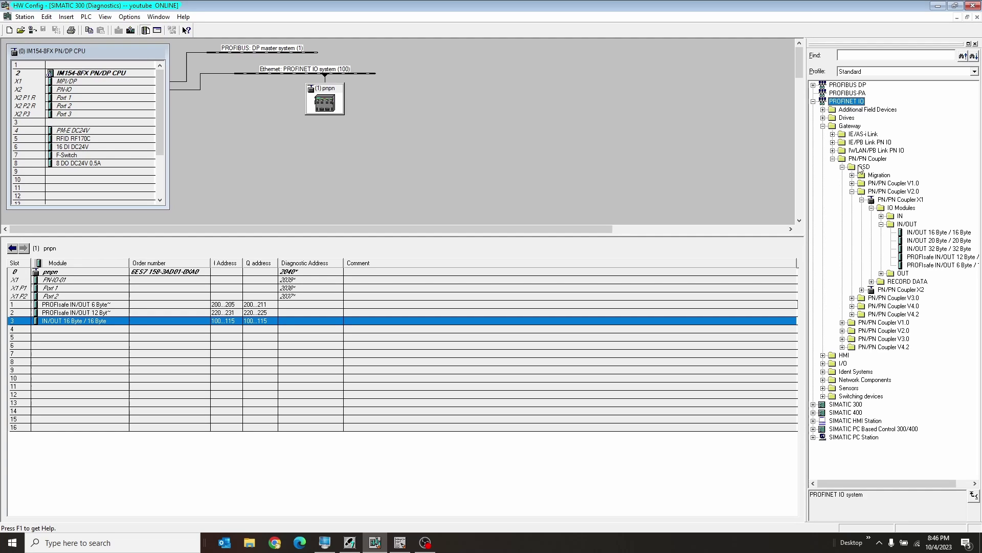
{"action": "left_click", "coordinate": [891, 203]}
{"action": "left_click", "coordinate": [901, 227]}
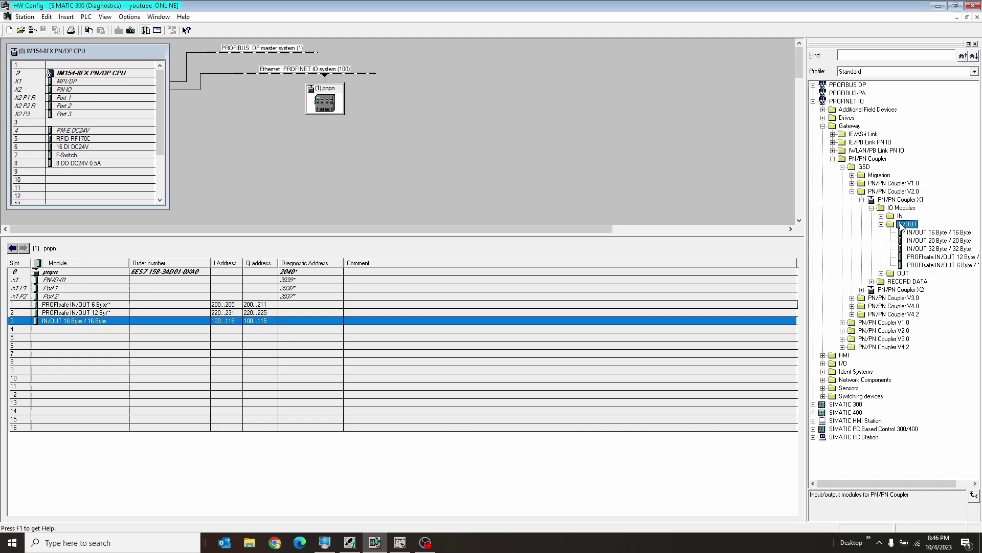
{"action": "left_click", "coordinate": [923, 256]}
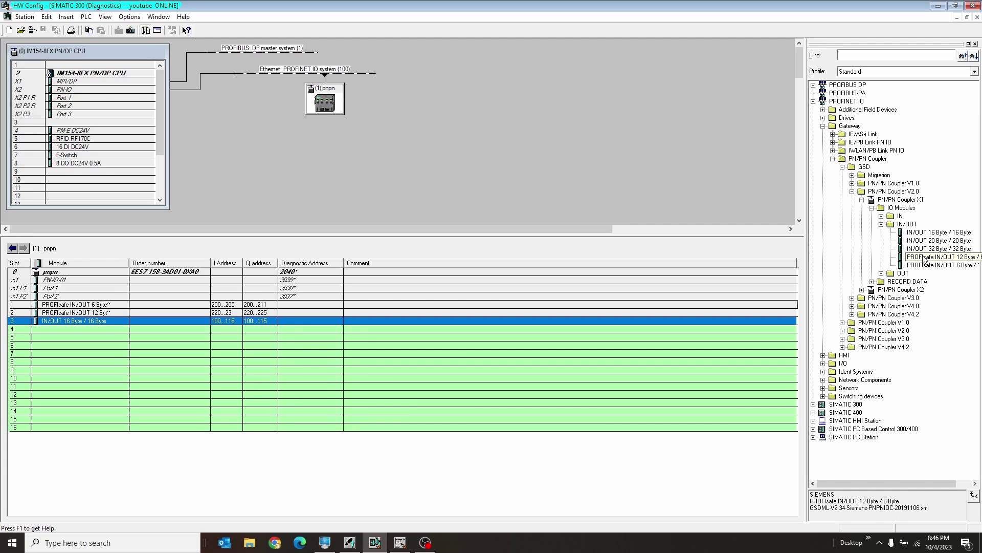
{"action": "left_click", "coordinate": [922, 266]}
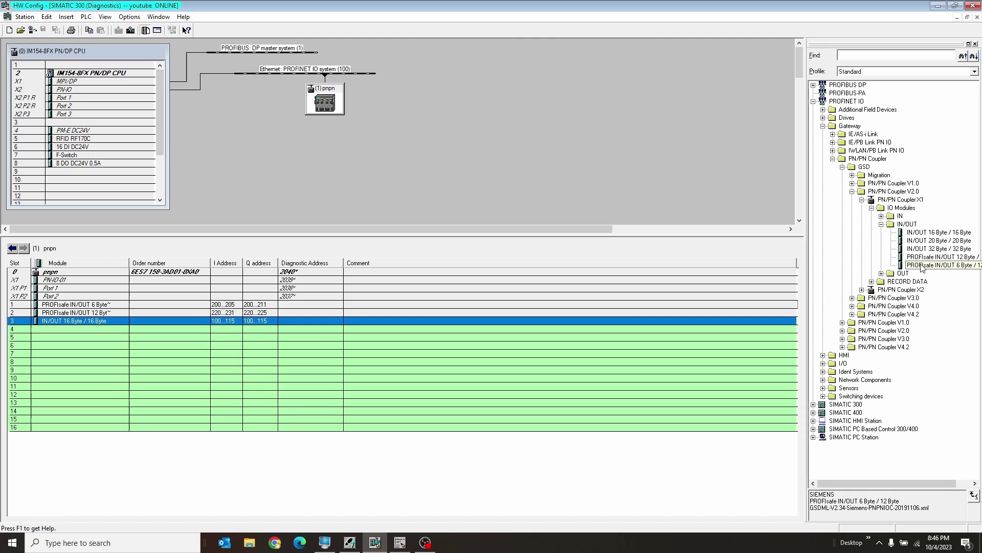
{"action": "left_click", "coordinate": [924, 257]}
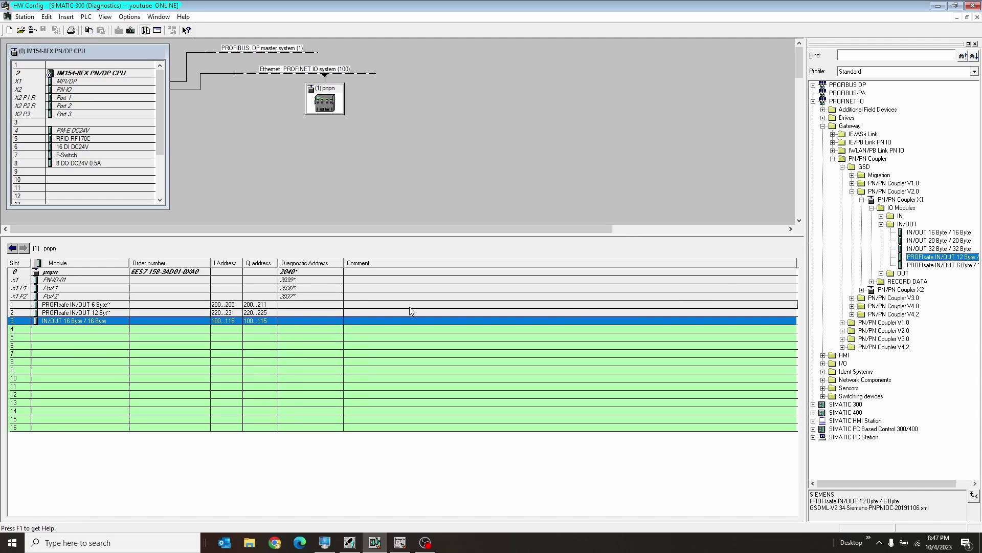
Compare the addresses of the pnpn slot 1 and slot 2 modules, then go to SIMATIC Manager
{"action": "left_click", "coordinate": [231, 305]}
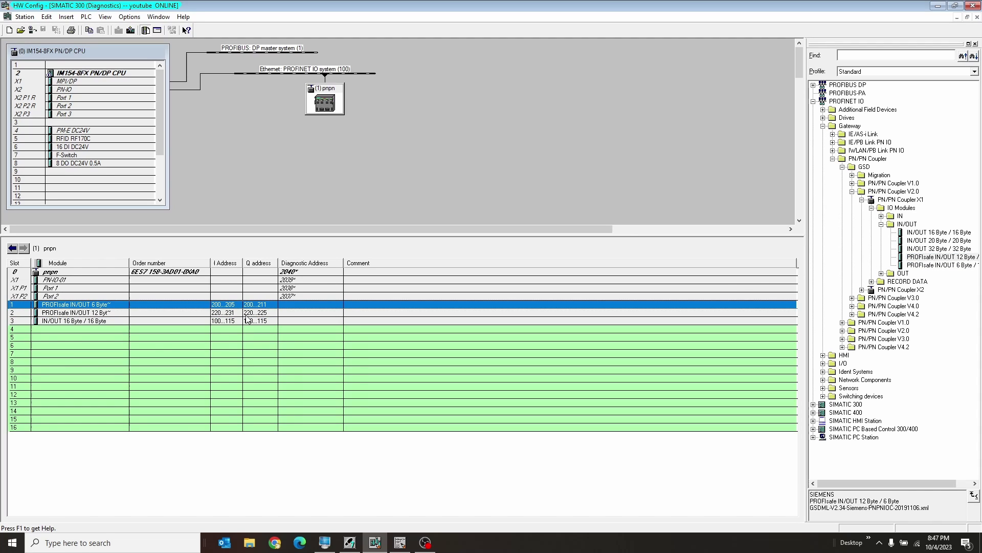
{"action": "key", "text": "Down"}
{"action": "key", "text": "Up"}
{"action": "key", "text": "Down"}
{"action": "key", "text": "Down"}
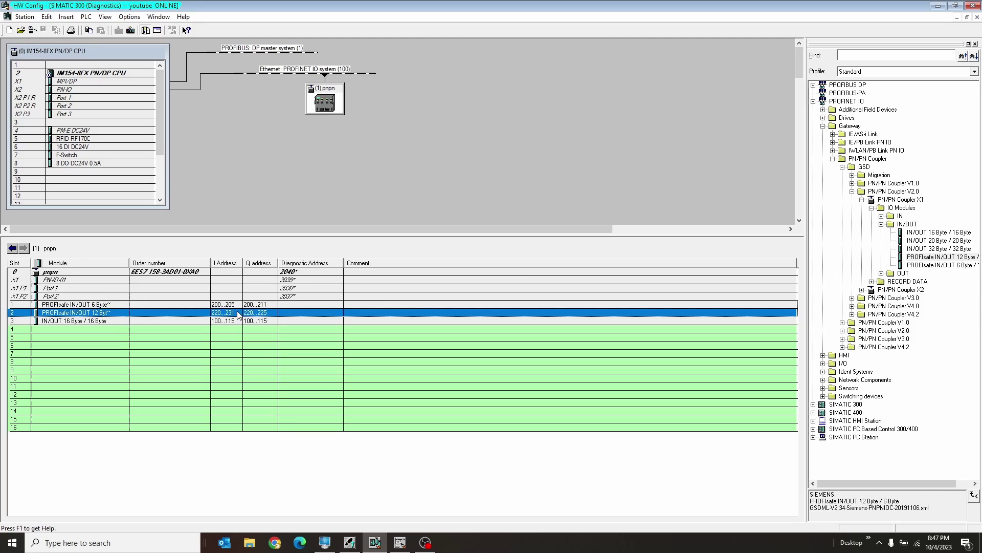
{"action": "key", "text": "Up"}
{"action": "key", "text": "Up"}
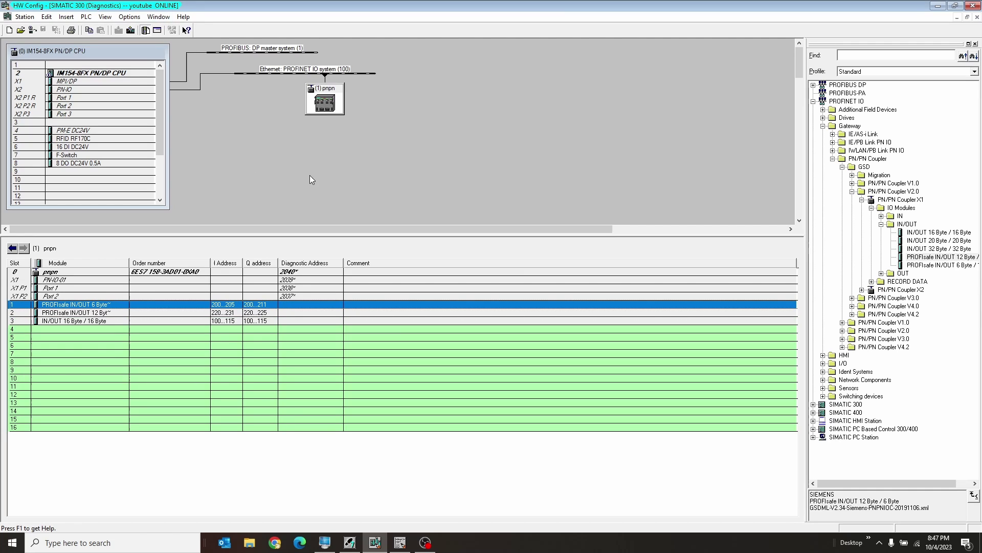
{"action": "key", "text": "alt+Tab"}
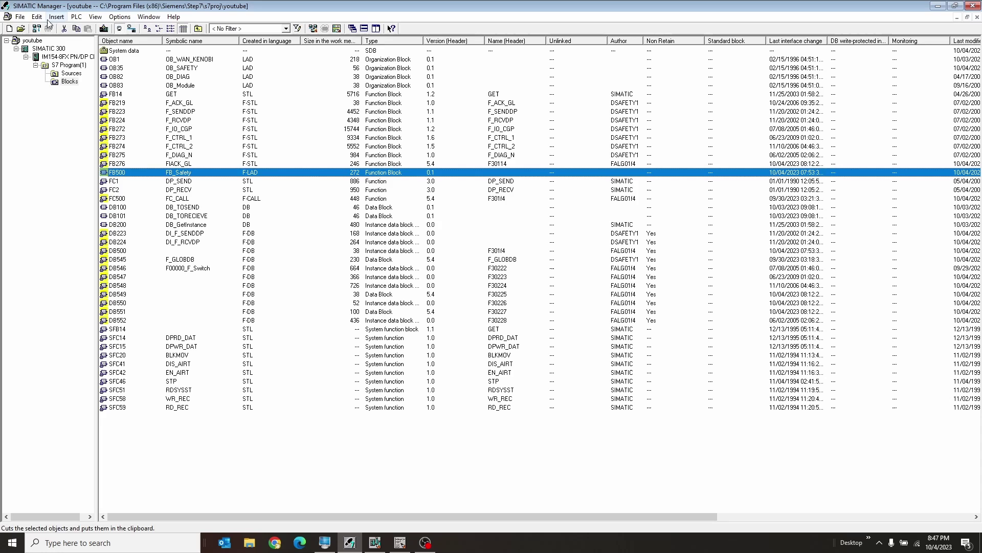
Open the Distributed Safety (V1) library from the Libraries list
{"action": "left_click", "coordinate": [19, 16]}
{"action": "left_click", "coordinate": [54, 52]}
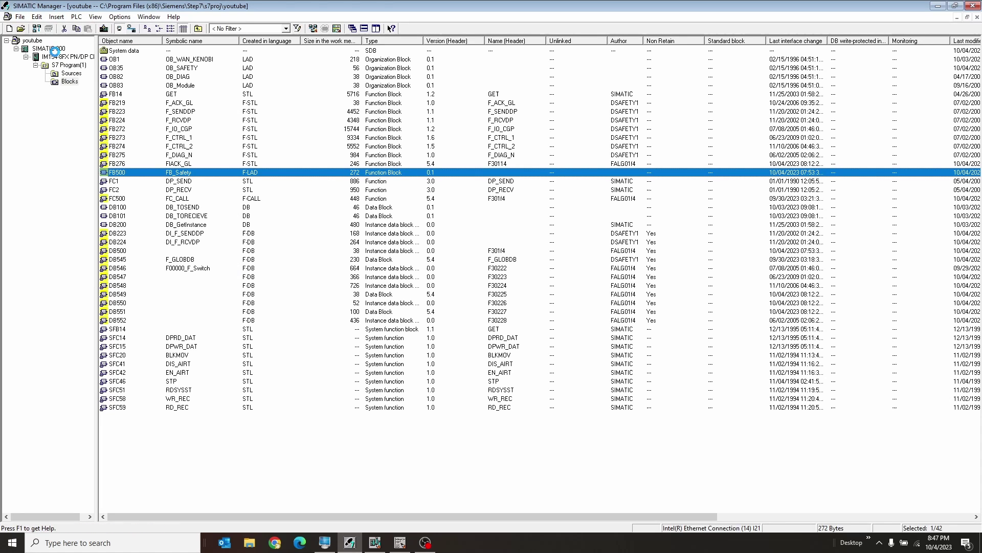
{"action": "left_click", "coordinate": [383, 124]}
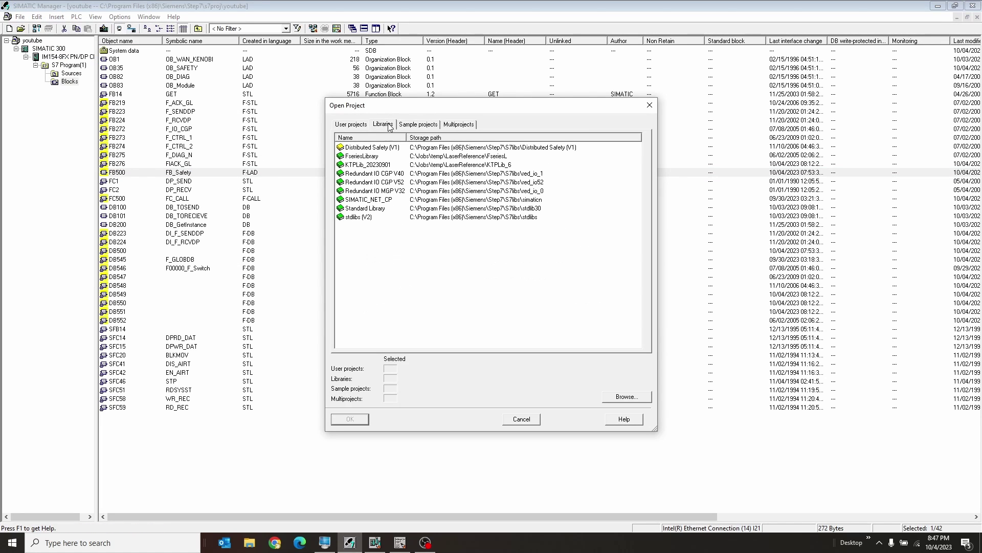
{"action": "left_click", "coordinate": [374, 148]}
{"action": "left_click", "coordinate": [350, 419]}
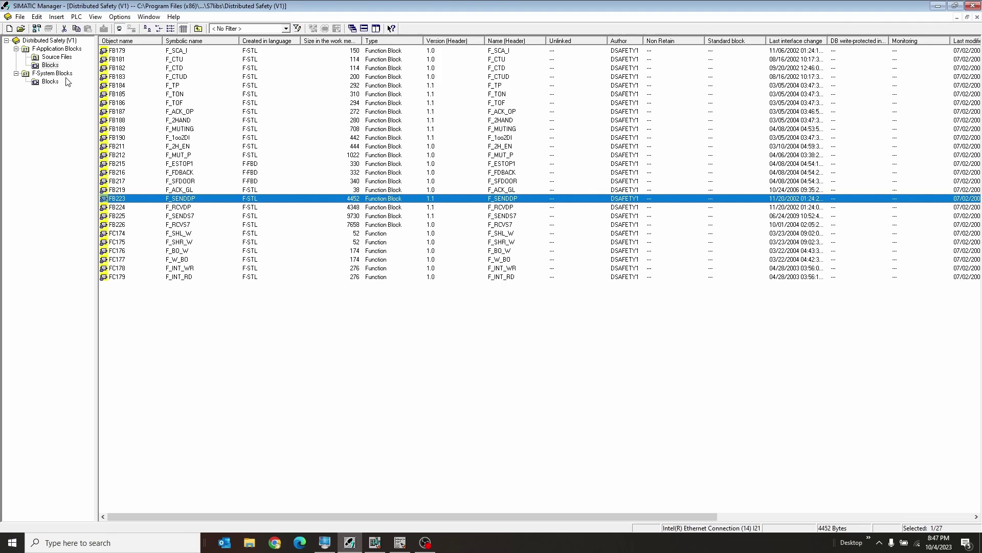
Select FB223 F_SENDDP and FB224 F_RCVDP in the library, then return to the youtube project blocks
{"action": "left_click", "coordinate": [49, 65]}
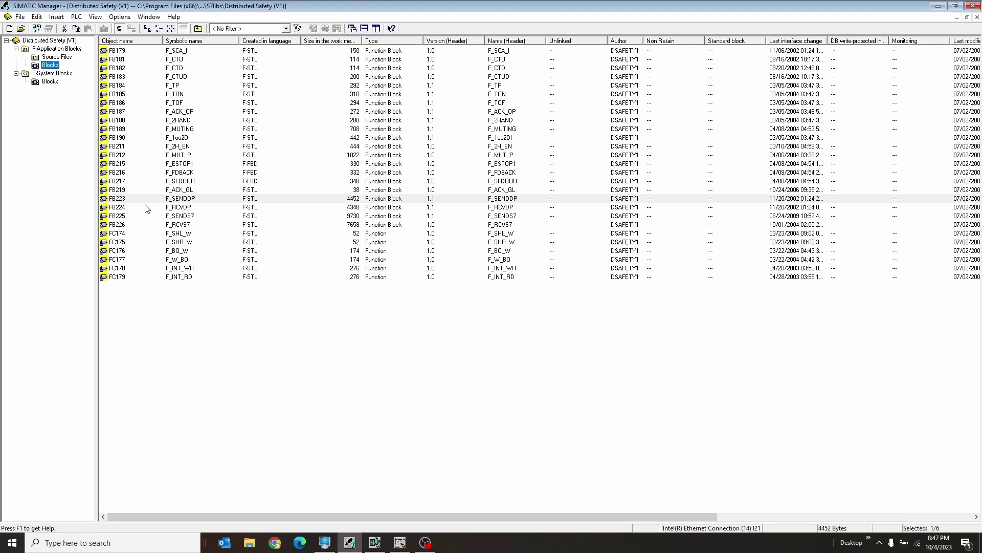
{"action": "left_click", "coordinate": [183, 199]}
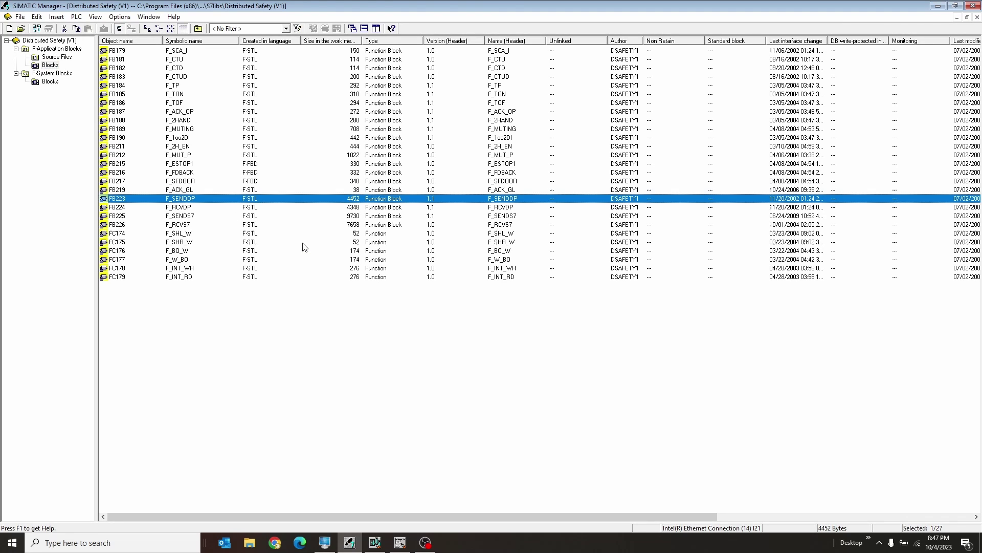
{"action": "key", "text": "shift+Down"}
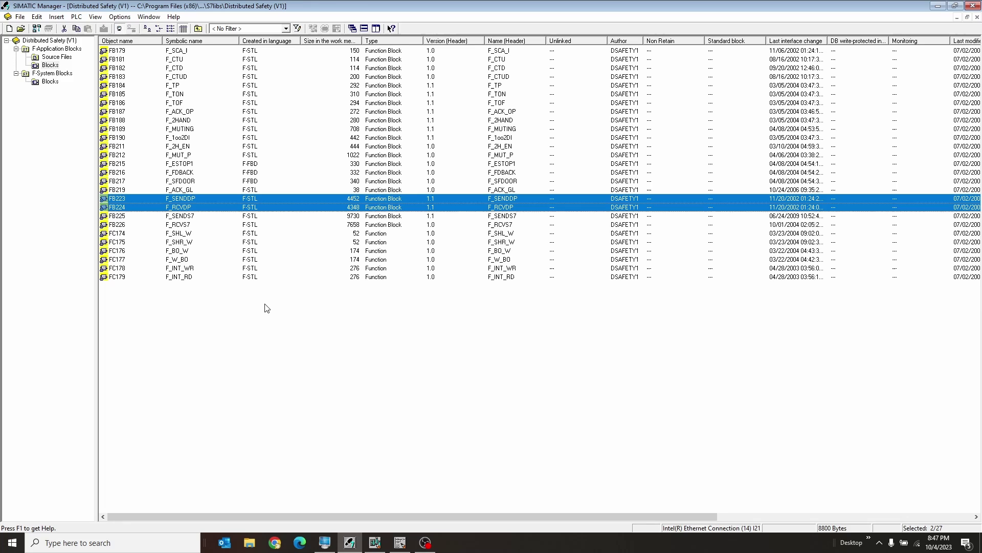
{"action": "left_click", "coordinate": [149, 17]}
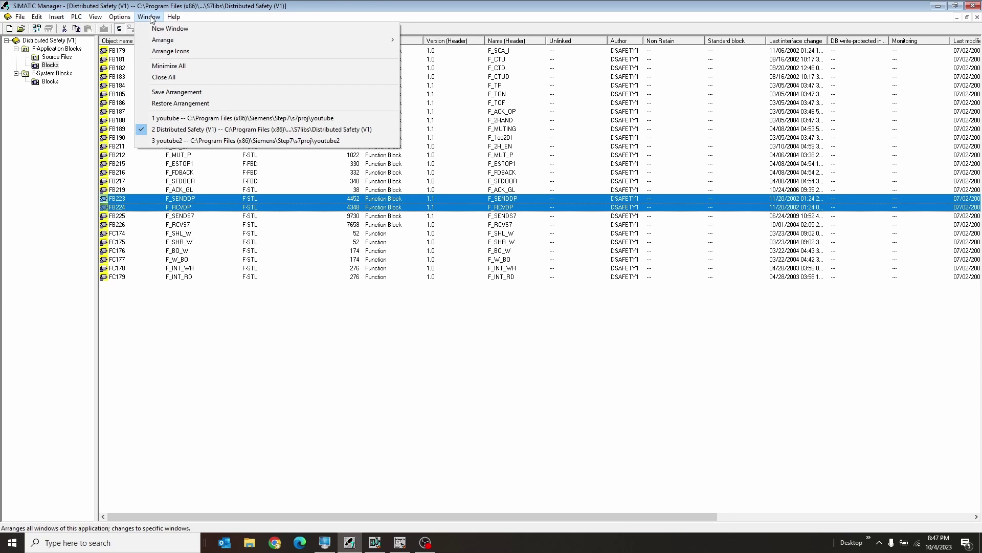
{"action": "left_click", "coordinate": [219, 120]}
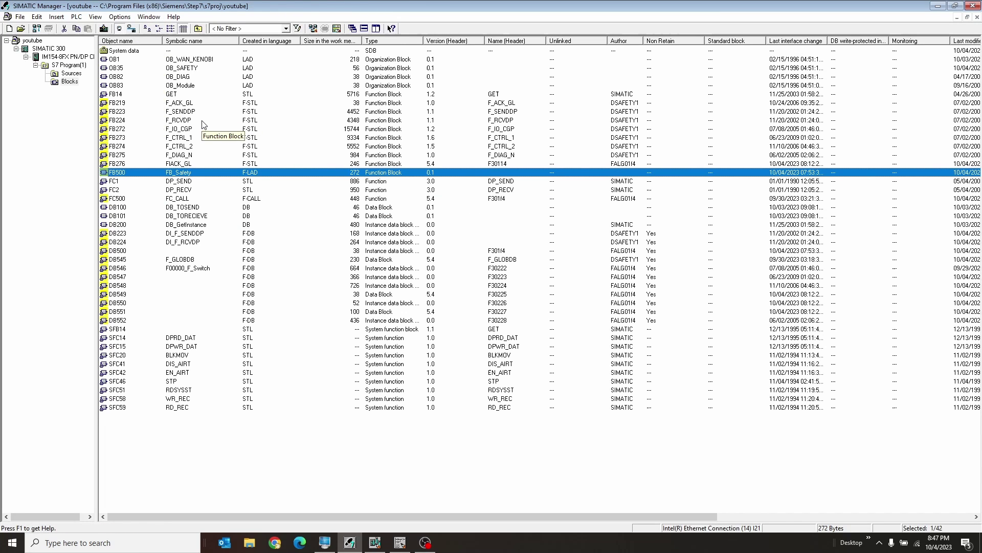
Select the F_SENDDP/F_RCVDP and DP_SEND/DP_RECV blocks, then open FB500 FB_Safety in the LAD editor
{"action": "left_click", "coordinate": [203, 121]}
{"action": "key", "text": "shift+Up"}
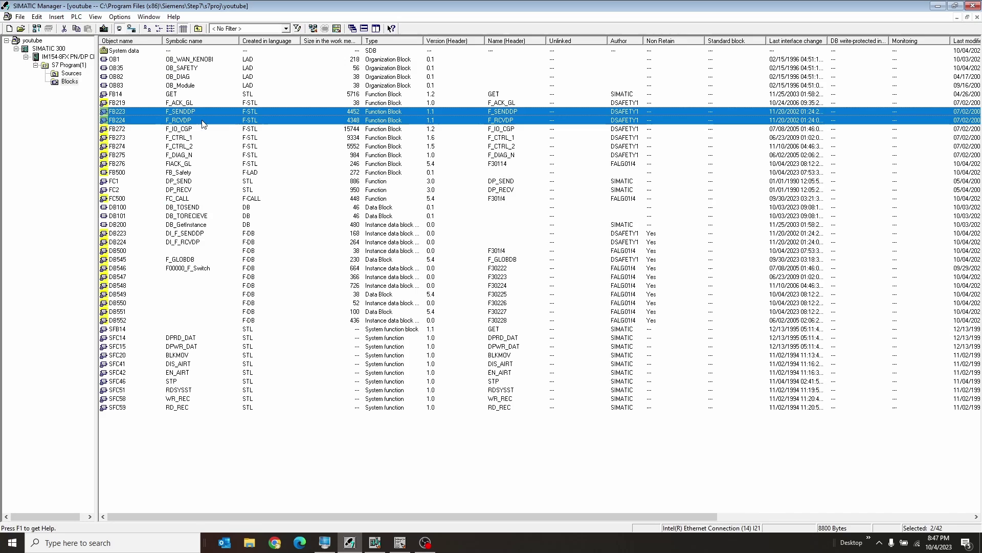
{"action": "left_click", "coordinate": [194, 182]}
{"action": "key", "text": "shift+Down"}
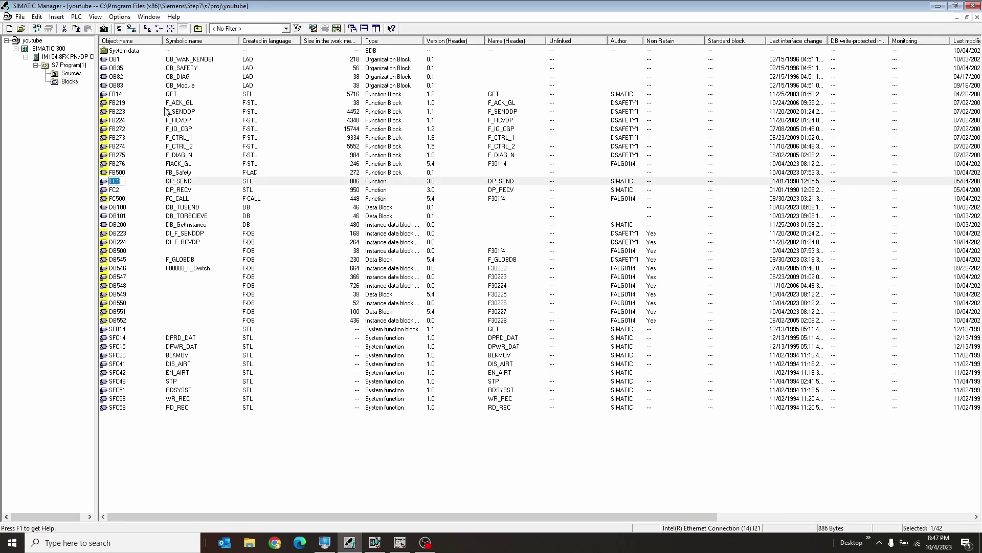
{"action": "left_click", "coordinate": [171, 121]}
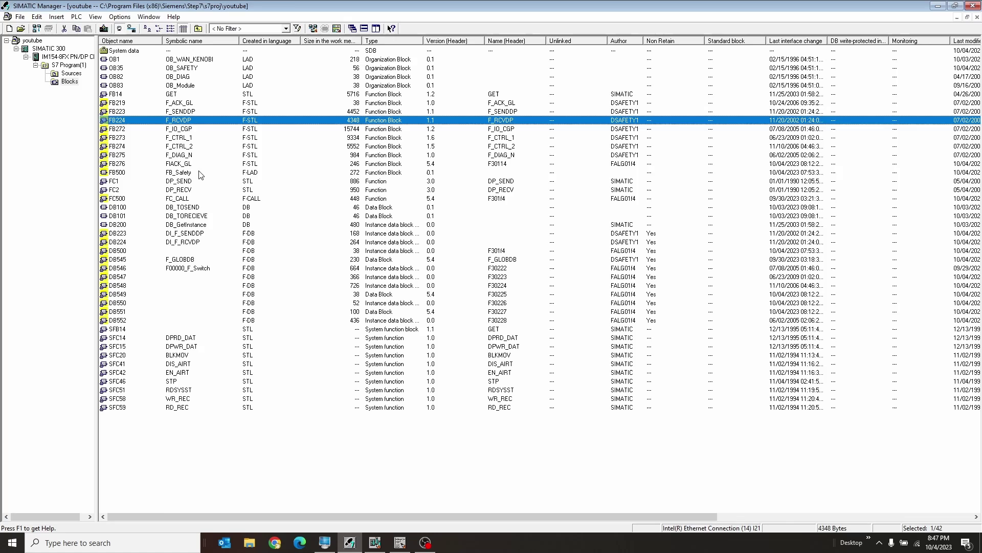
{"action": "double_click", "coordinate": [201, 173]}
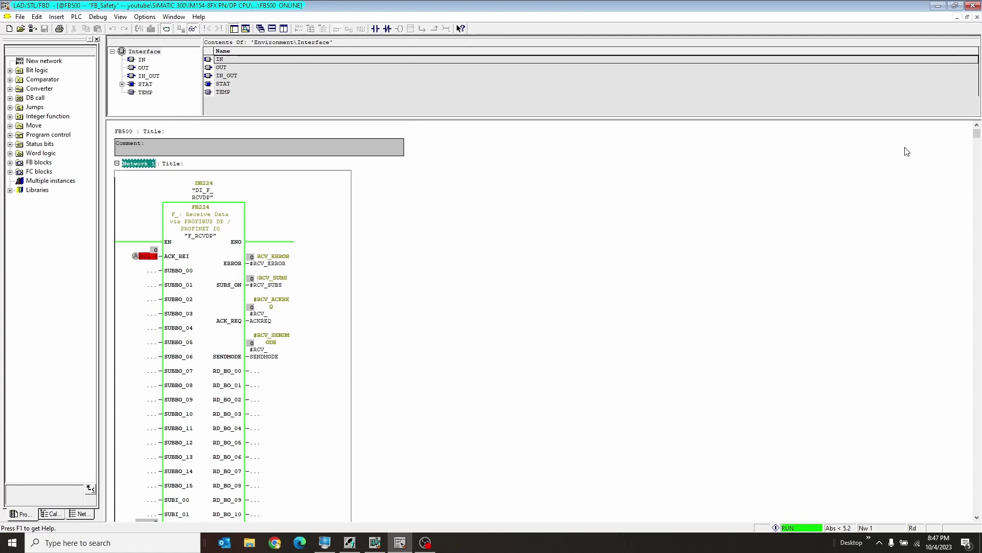
{"action": "left_click", "coordinate": [220, 216]}
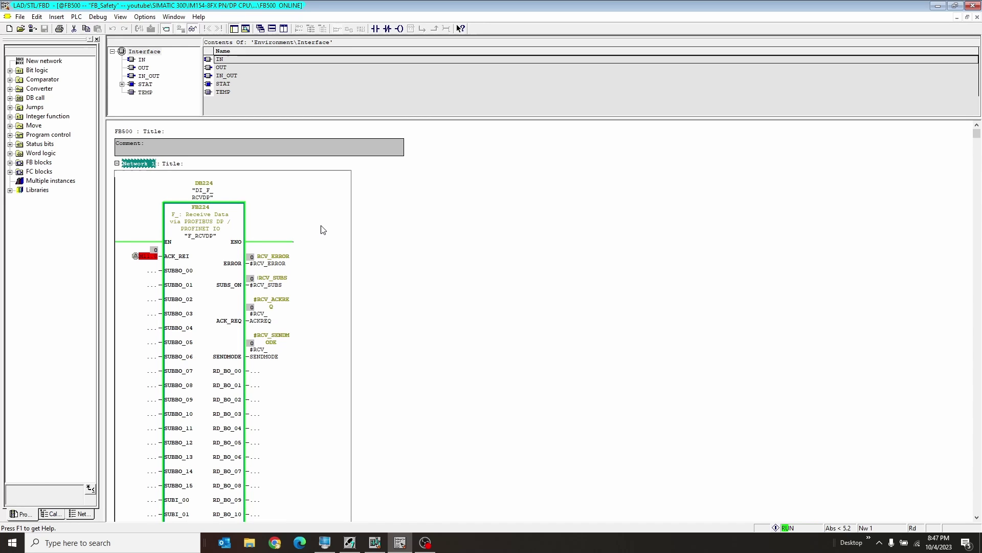
{"action": "left_click_drag", "start_coordinate": [977, 135], "coordinate": [975, 407]}
{"action": "scroll", "coordinate": [207, 297], "scroll_direction": "up", "scroll_amount": 10}
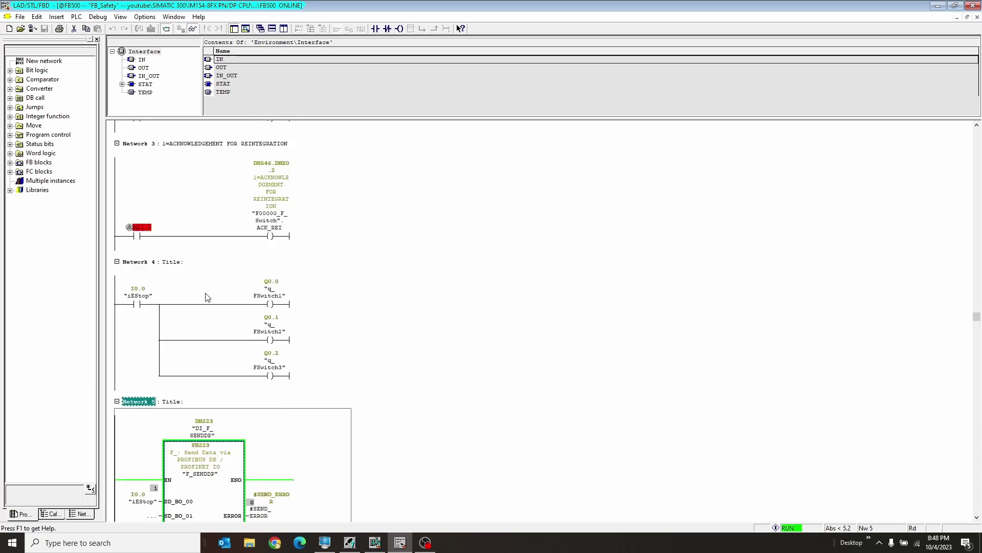
{"action": "scroll", "coordinate": [208, 297], "scroll_direction": "up", "scroll_amount": 2}
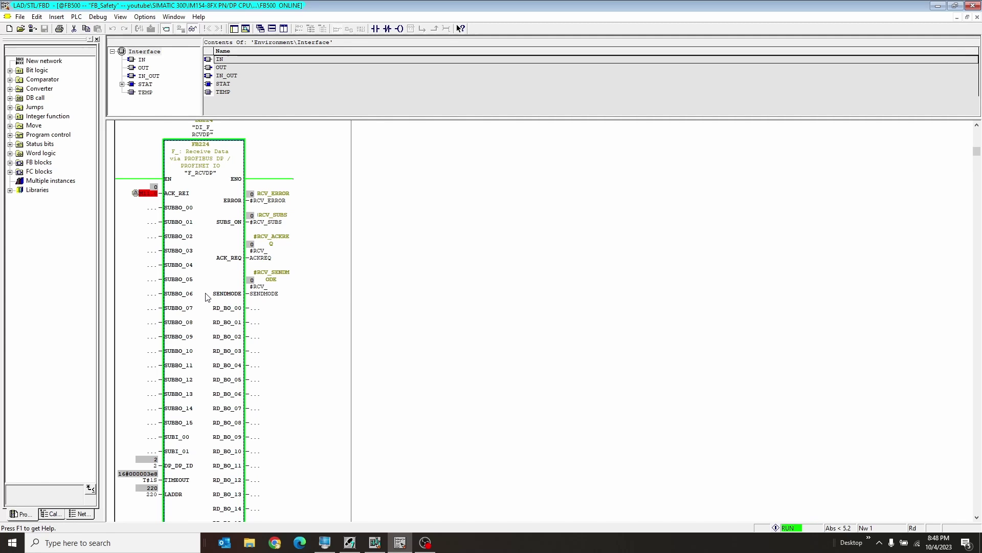
{"action": "left_click", "coordinate": [149, 194]}
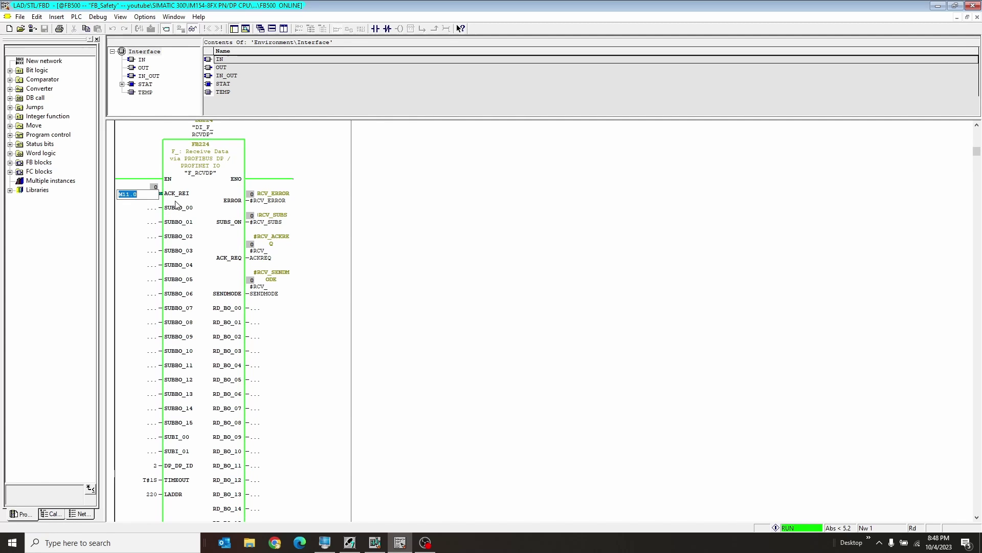
{"action": "key", "text": "Return"}
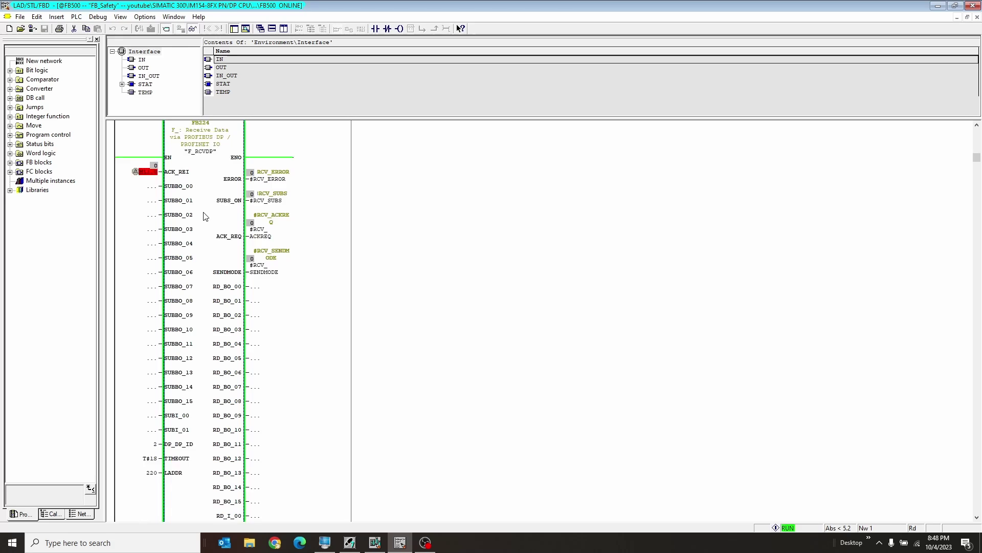
{"action": "scroll", "coordinate": [206, 216], "scroll_direction": "down", "scroll_amount": 1}
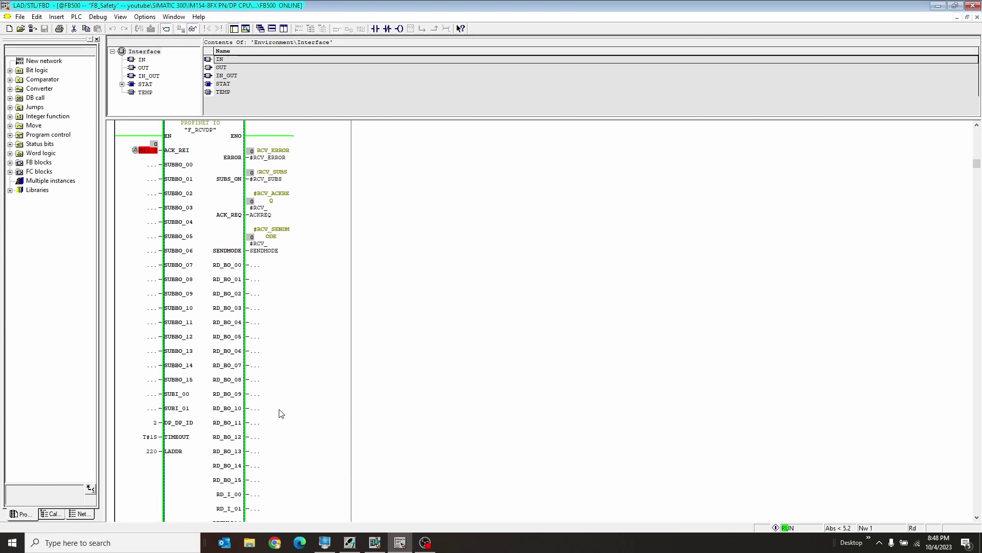
{"action": "left_click", "coordinate": [149, 425]}
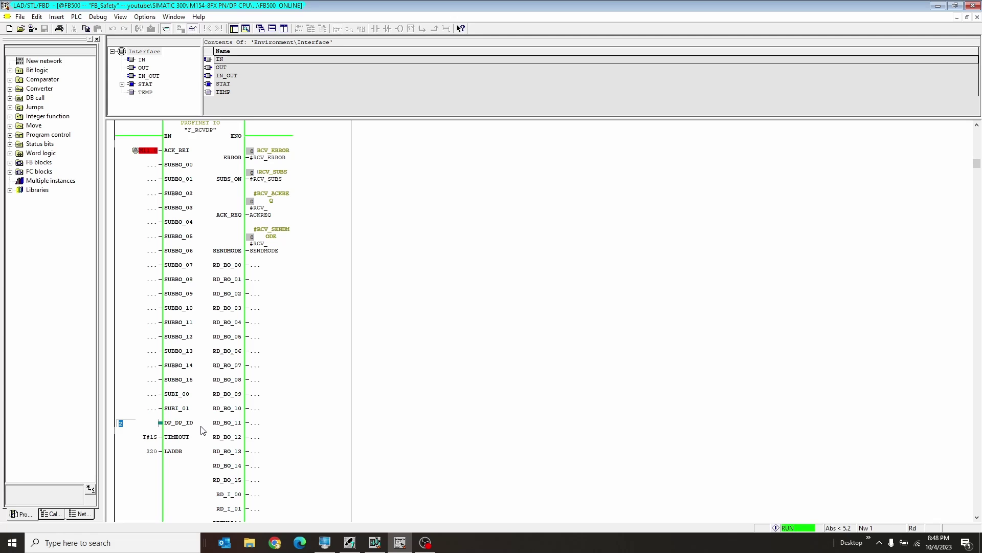
{"action": "scroll", "coordinate": [204, 428], "scroll_direction": "up", "scroll_amount": 3}
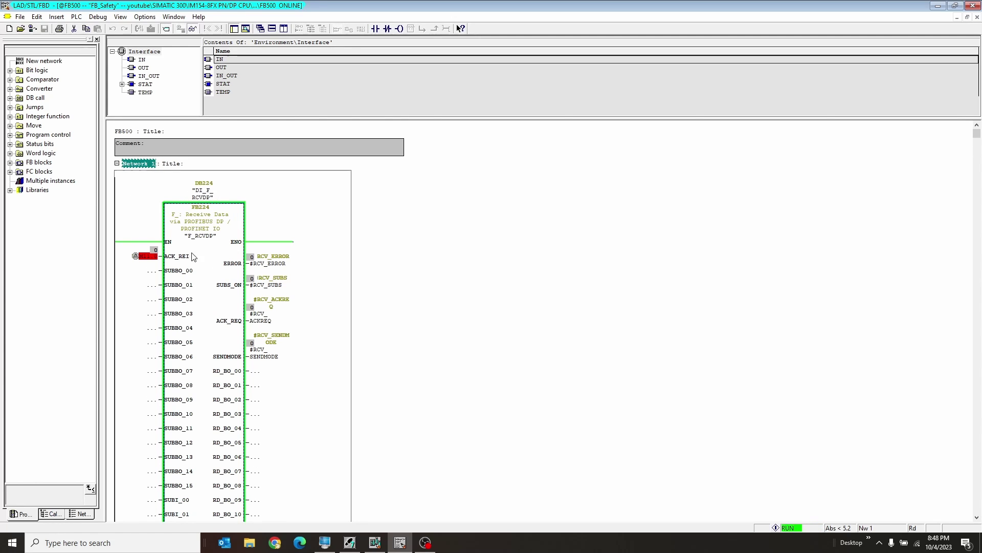
{"action": "scroll", "coordinate": [192, 293], "scroll_direction": "down", "scroll_amount": 3}
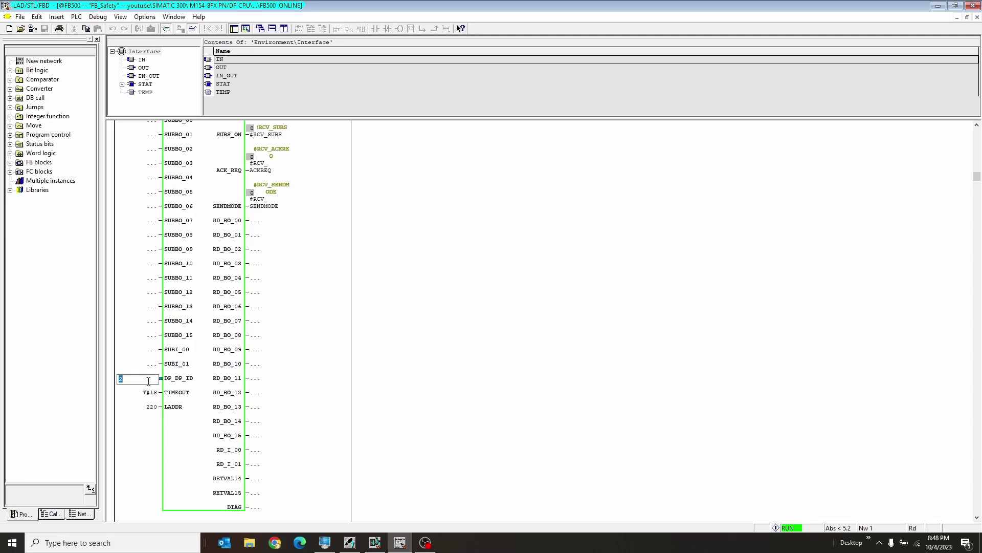
{"action": "scroll", "coordinate": [189, 406], "scroll_direction": "down", "scroll_amount": 10}
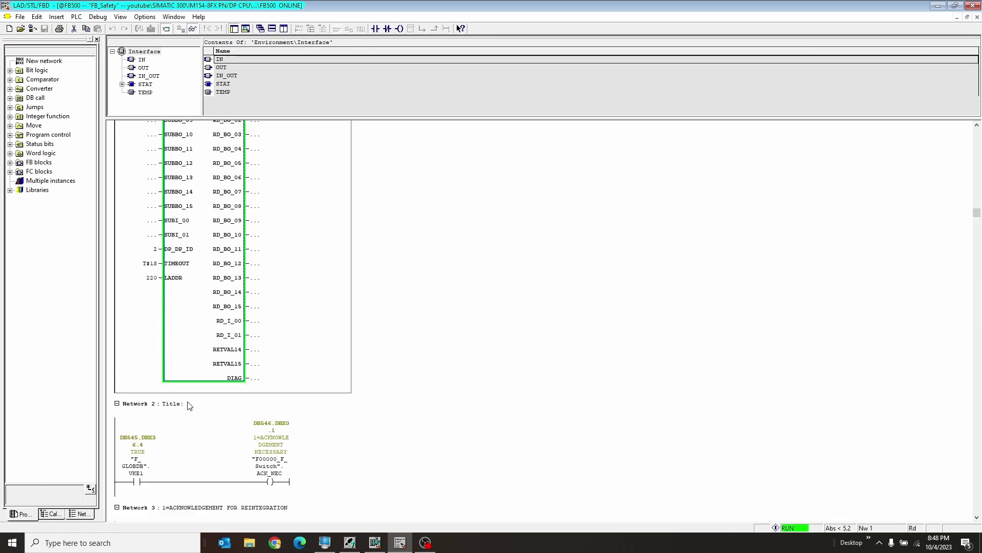
{"action": "scroll", "coordinate": [190, 406], "scroll_direction": "up", "scroll_amount": 10}
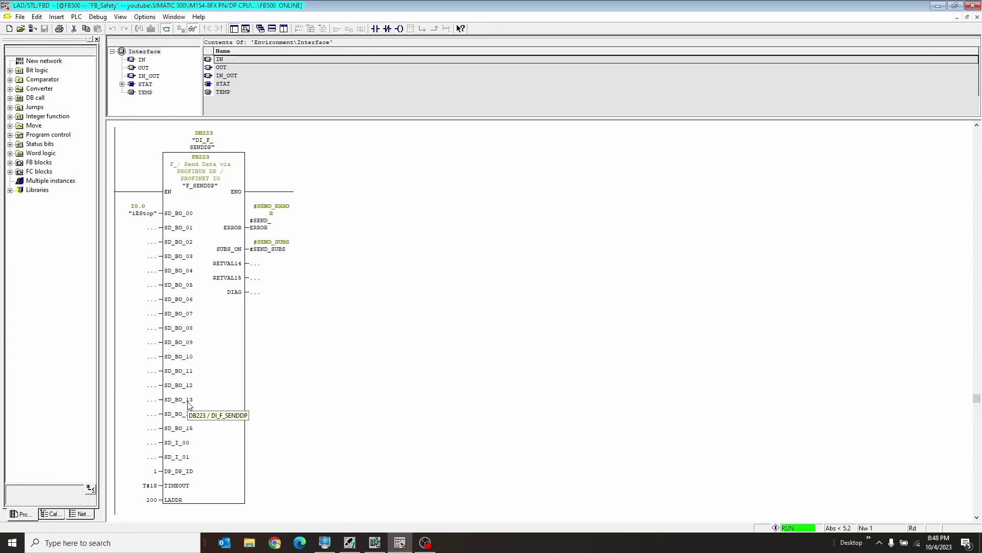
{"action": "left_click", "coordinate": [172, 471]}
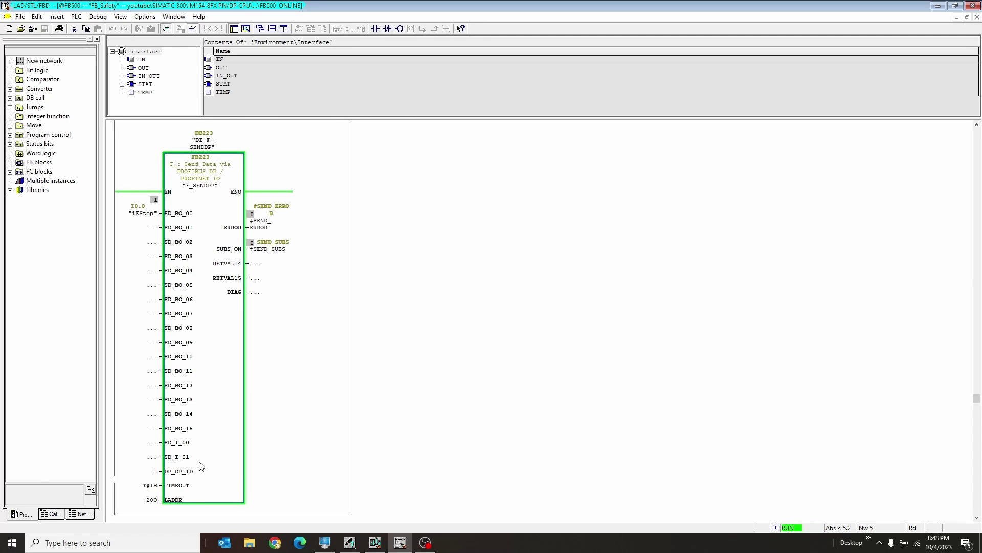
{"action": "scroll", "coordinate": [218, 341], "scroll_direction": "up", "scroll_amount": 15}
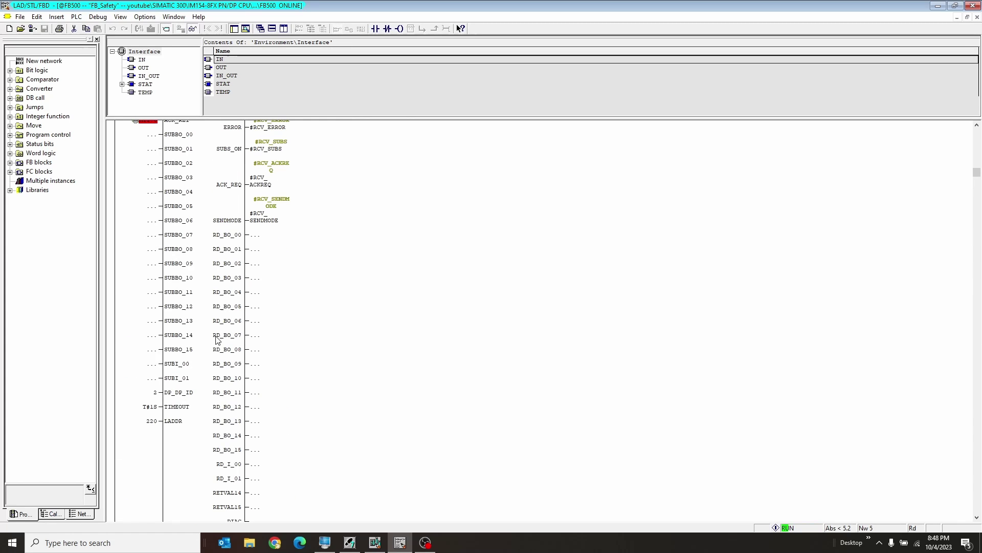
{"action": "left_click", "coordinate": [149, 407]}
{"action": "left_click", "coordinate": [147, 422]}
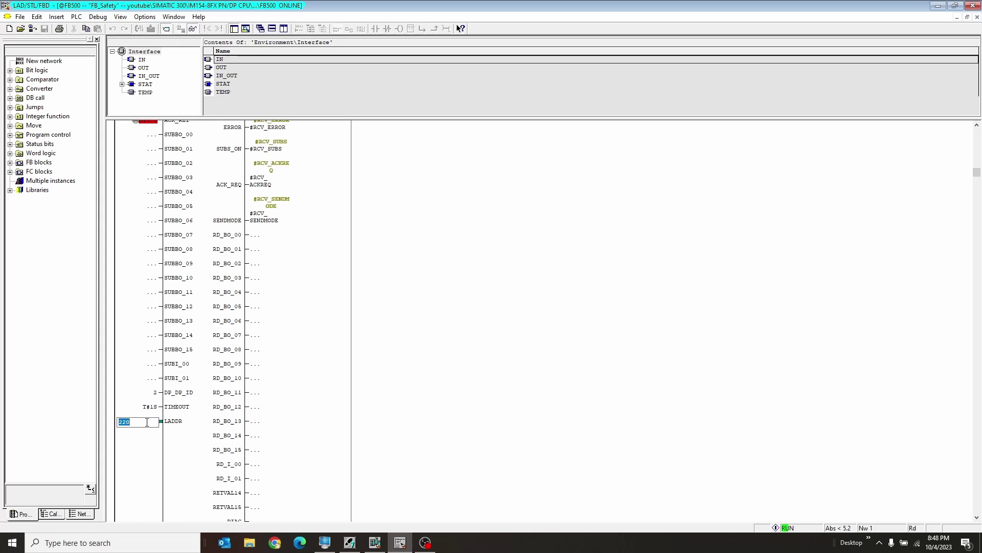
{"action": "left_click", "coordinate": [375, 542]}
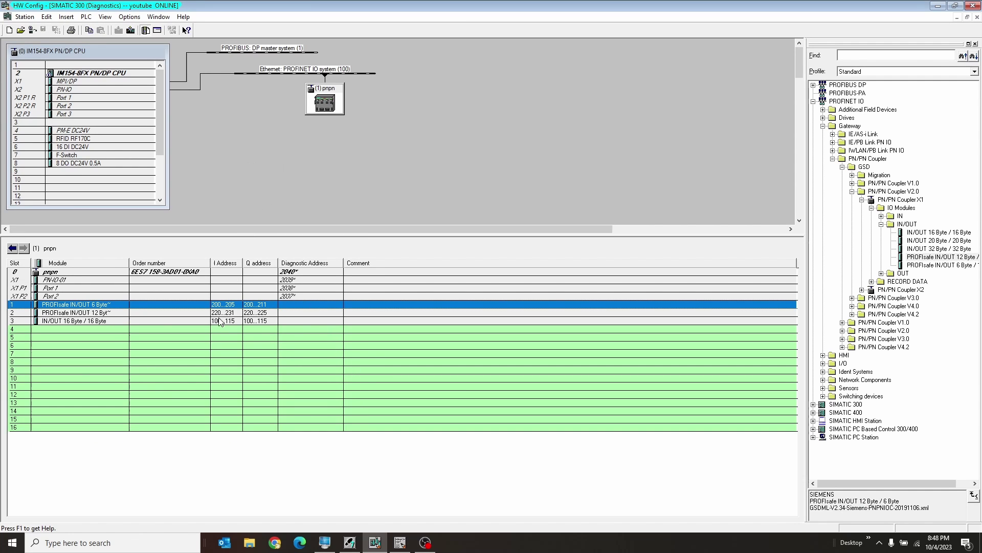
{"action": "left_click", "coordinate": [133, 314]}
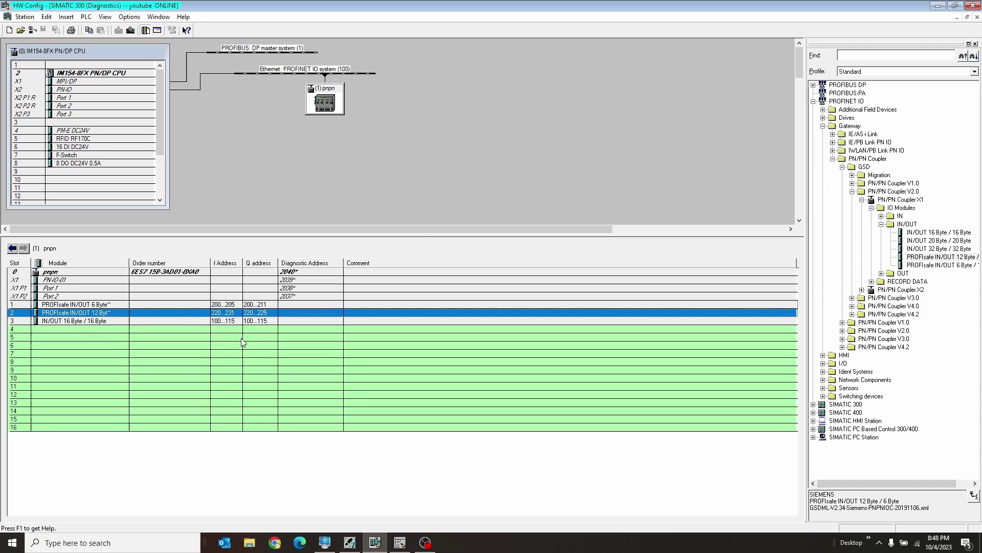
{"action": "key", "text": "alt+Tab"}
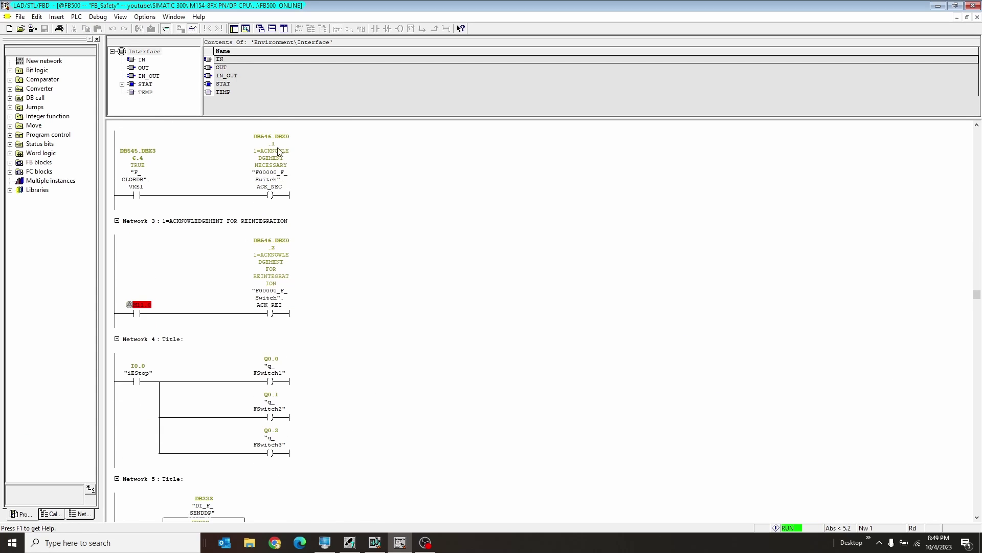
{"action": "scroll", "coordinate": [356, 434], "scroll_direction": "down", "scroll_amount": 5}
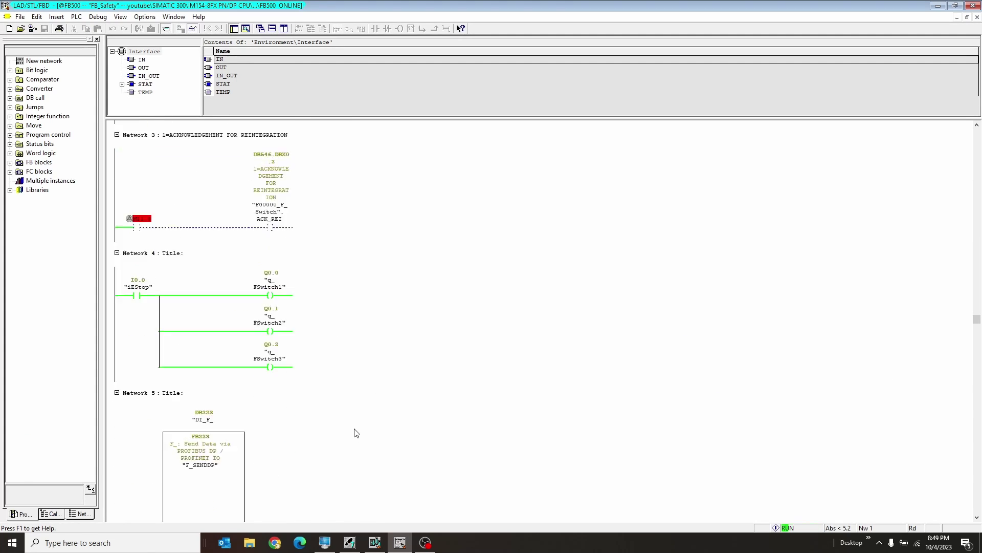
{"action": "scroll", "coordinate": [357, 434], "scroll_direction": "down", "scroll_amount": 2}
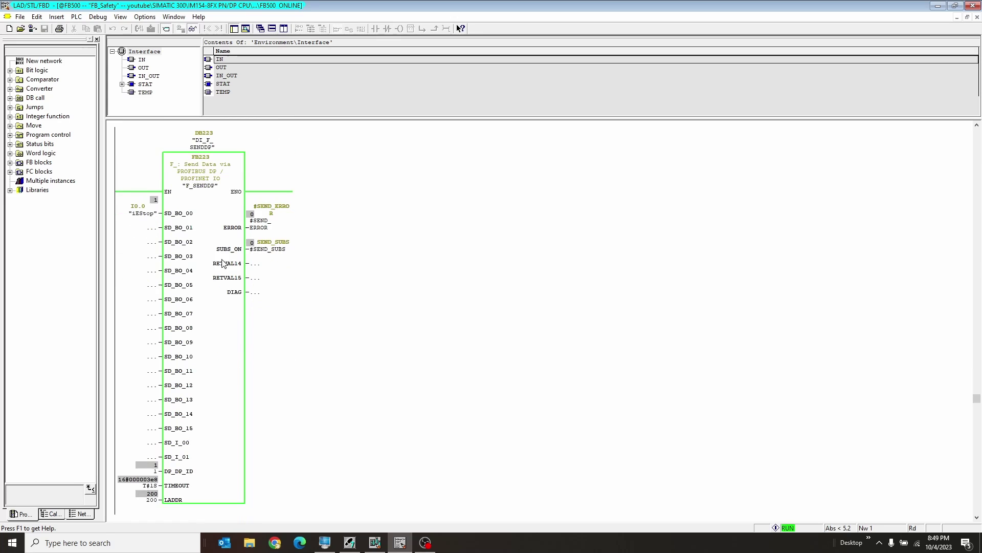
{"action": "left_click", "coordinate": [140, 214]}
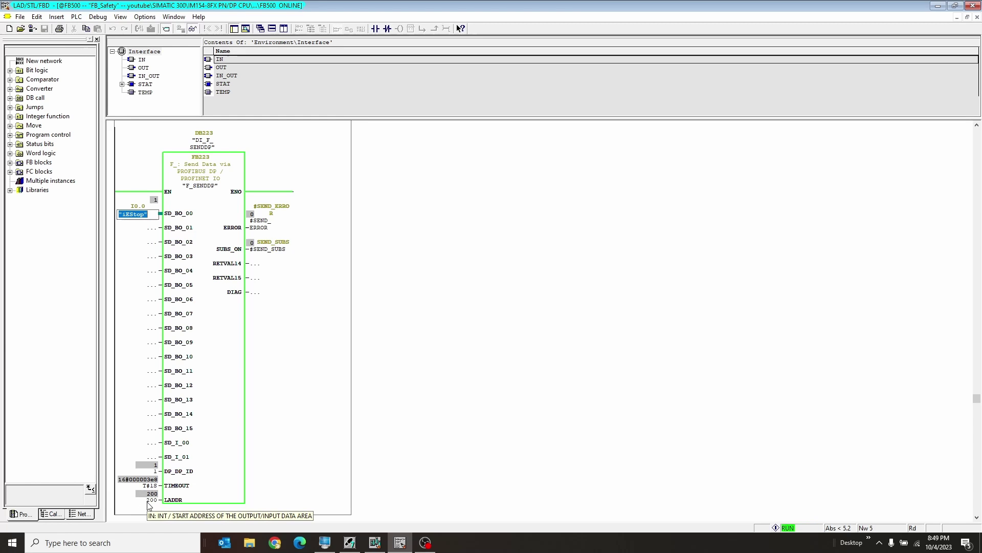
{"action": "left_click", "coordinate": [376, 543]}
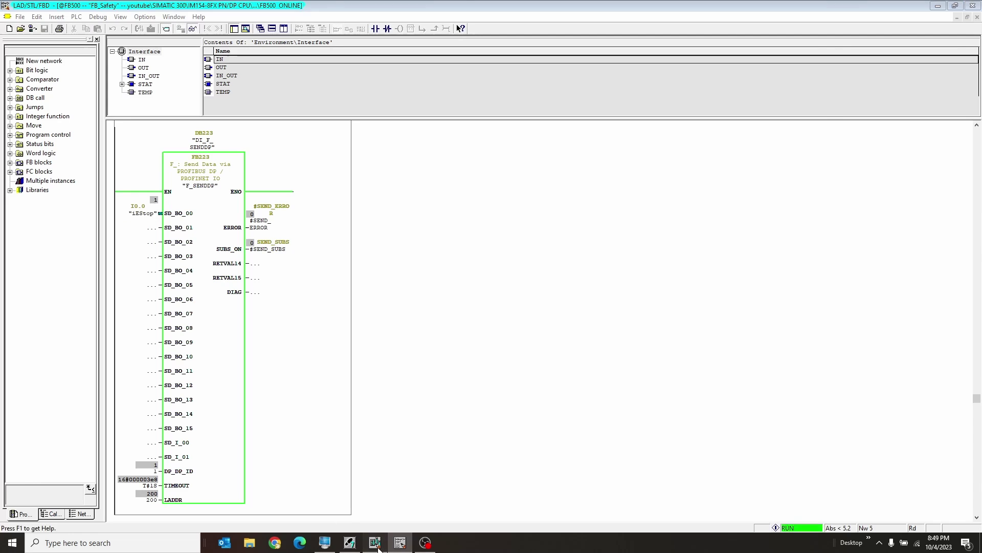
{"action": "left_click", "coordinate": [219, 306]}
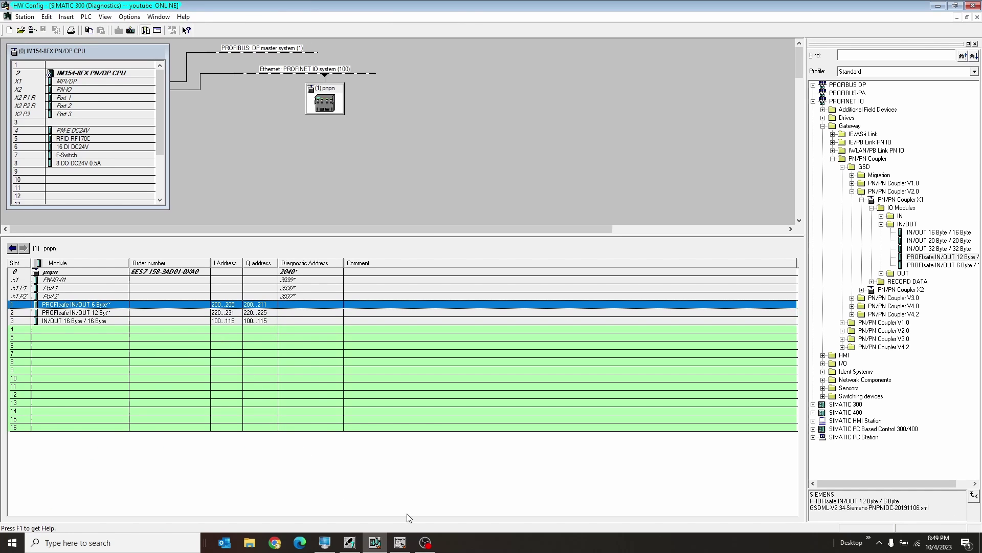
{"action": "left_click", "coordinate": [400, 542]}
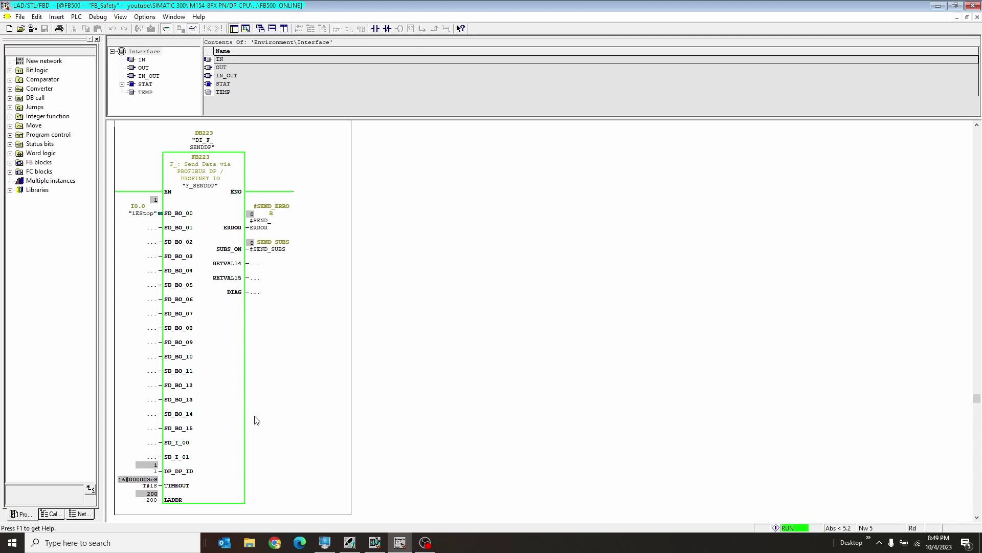
Switch to the second PLC's FB500 window and scroll down to Network 3's F_SENDDP call
{"action": "left_click", "coordinate": [174, 17]}
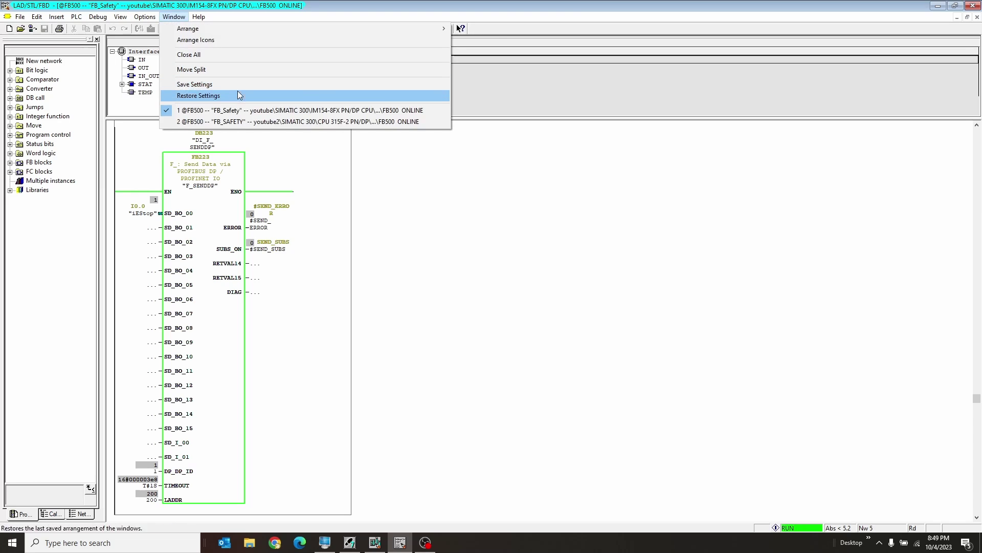
{"action": "left_click", "coordinate": [243, 122]}
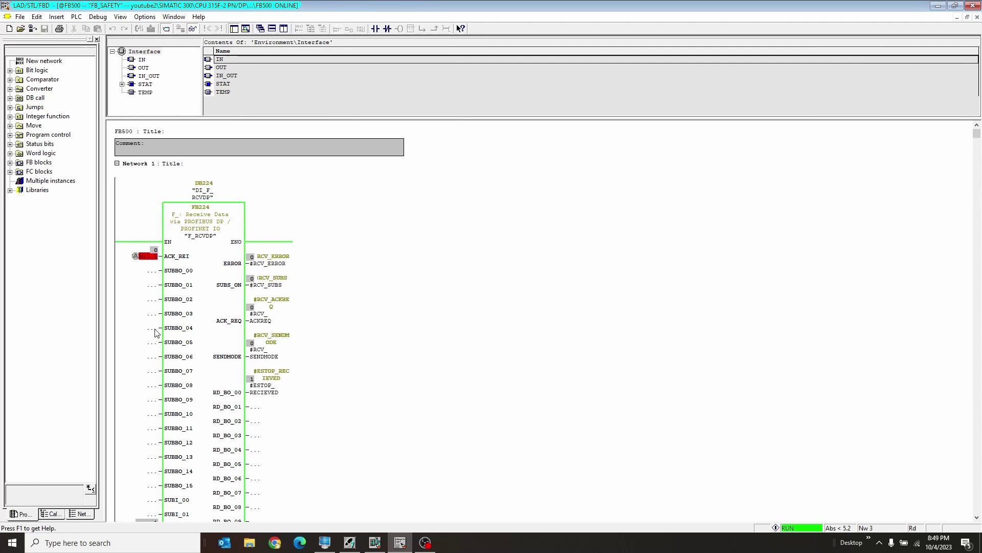
{"action": "scroll", "coordinate": [216, 414], "scroll_direction": "down", "scroll_amount": 5}
{"action": "scroll", "coordinate": [216, 415], "scroll_direction": "down", "scroll_amount": 5}
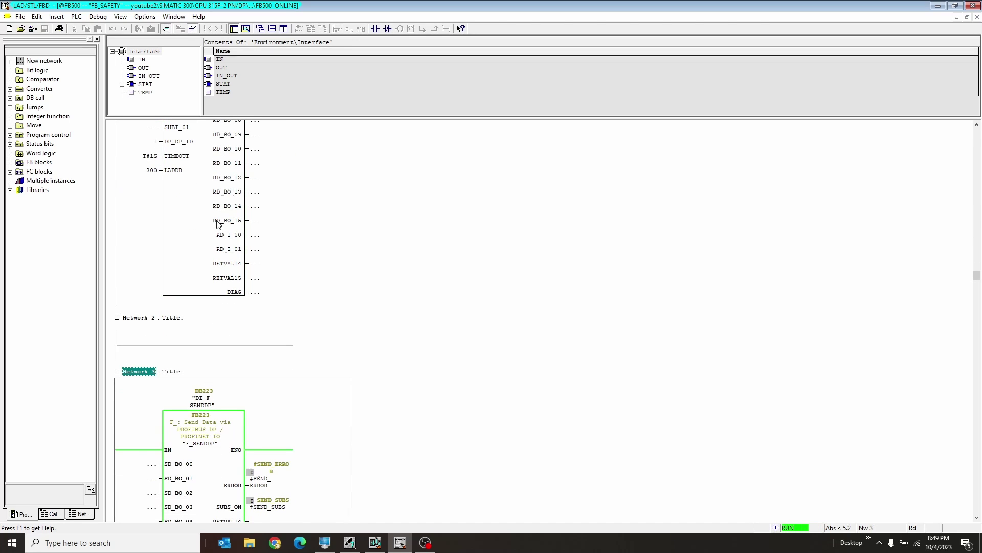
{"action": "scroll", "coordinate": [180, 250], "scroll_direction": "down", "scroll_amount": 7}
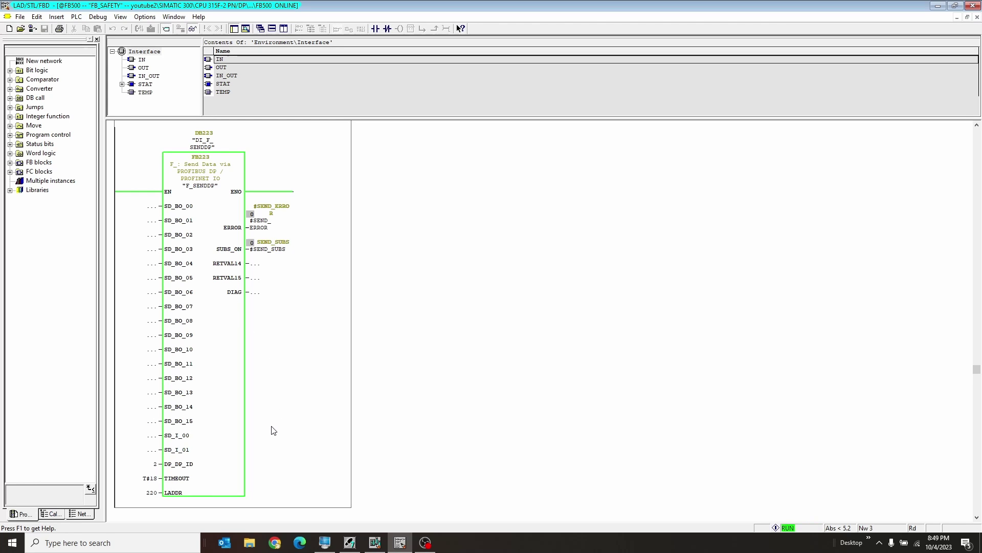
Check the F_SENDDP call's DP_DP_ID value 2 and LADDR value 220
{"action": "left_click", "coordinate": [157, 465]}
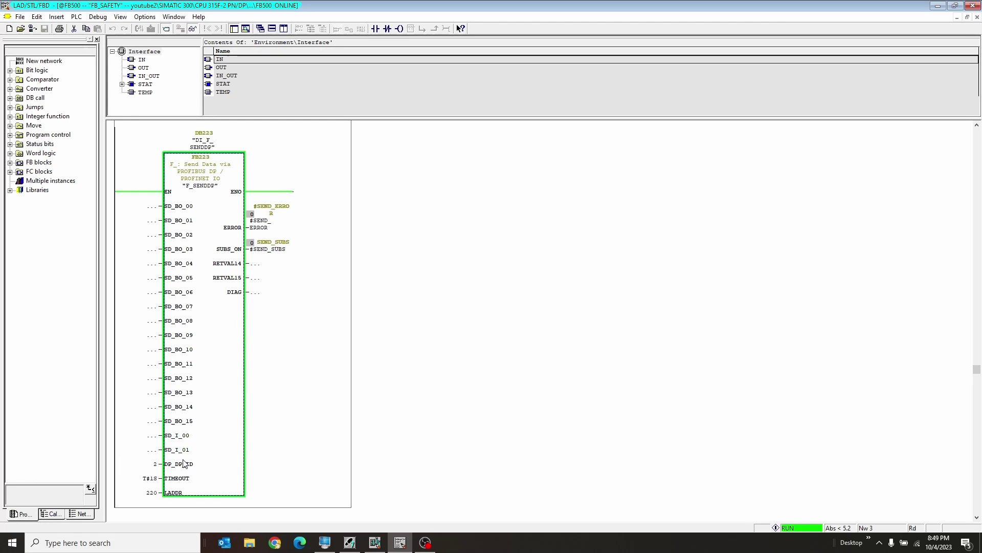
{"action": "key", "text": "Return"}
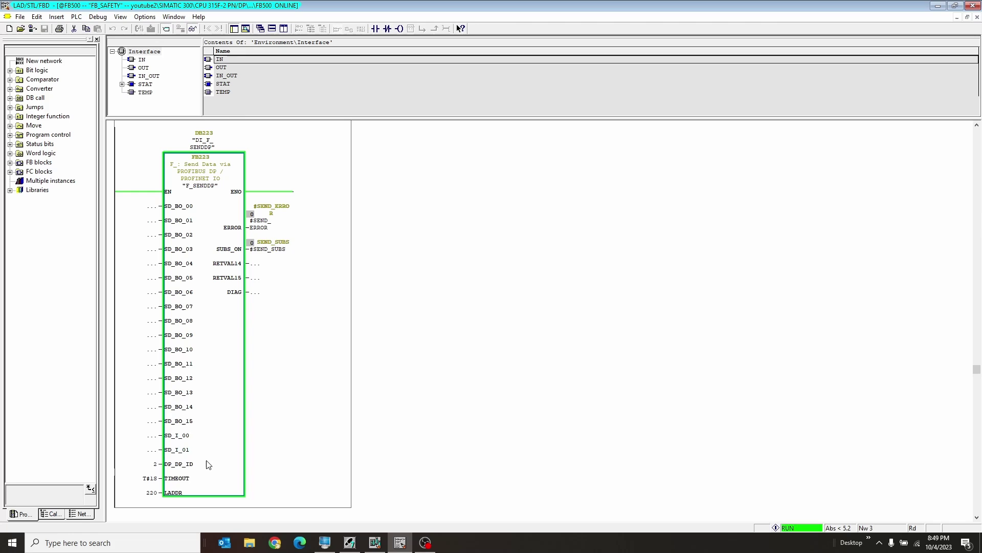
{"action": "left_click", "coordinate": [152, 493]}
Show the youtube2 station's hardware configuration and check the slot 2 PROFIsafe 6 Byte module
{"action": "left_click", "coordinate": [375, 542]}
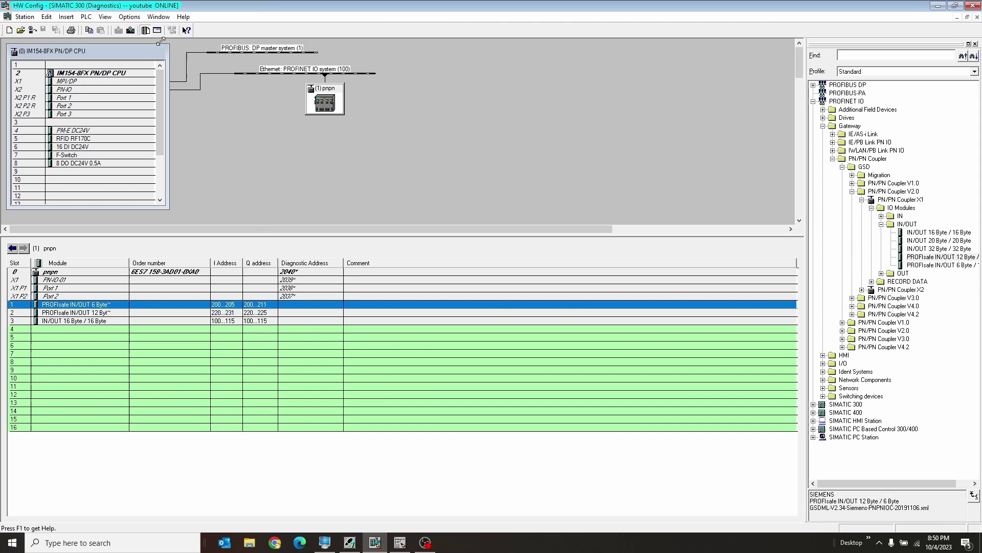
{"action": "left_click", "coordinate": [158, 17]}
{"action": "left_click", "coordinate": [214, 144]}
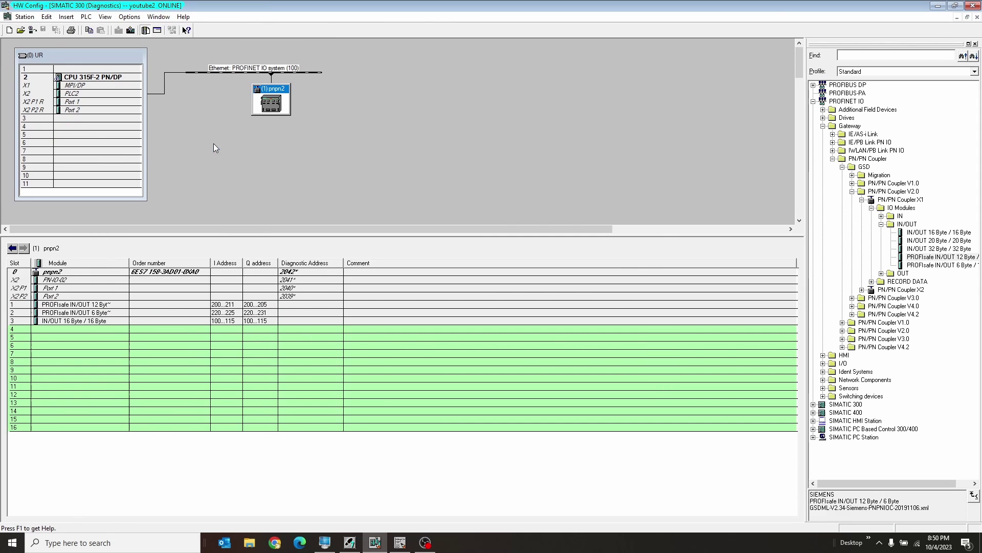
{"action": "left_click", "coordinate": [203, 313]}
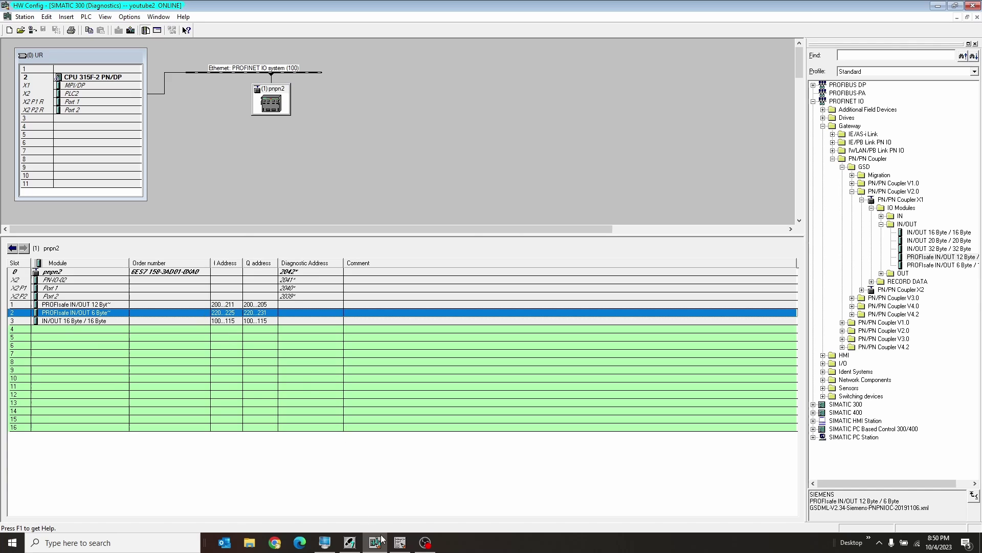
Glance back at youtube2's FB500 ladder logic, then check the slot 1 PROFIsafe module in HW Config
{"action": "left_click", "coordinate": [400, 542]}
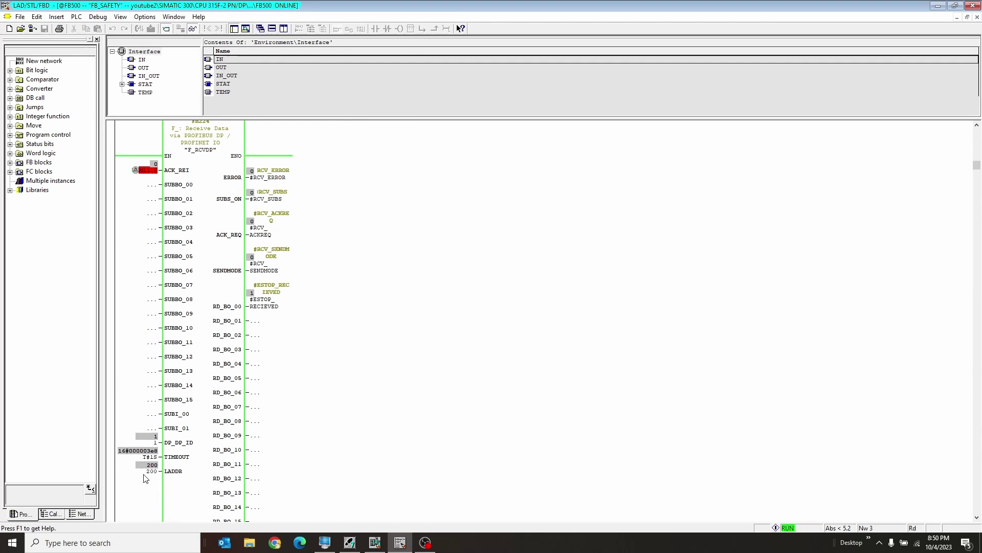
{"action": "key", "text": "alt+Tab"}
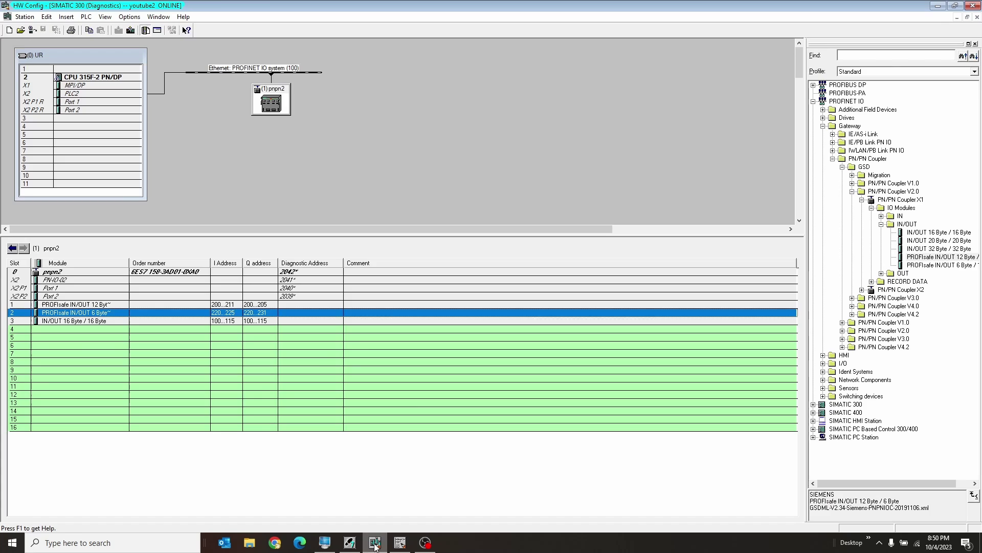
{"action": "left_click", "coordinate": [190, 305]}
{"action": "left_click", "coordinate": [400, 543]}
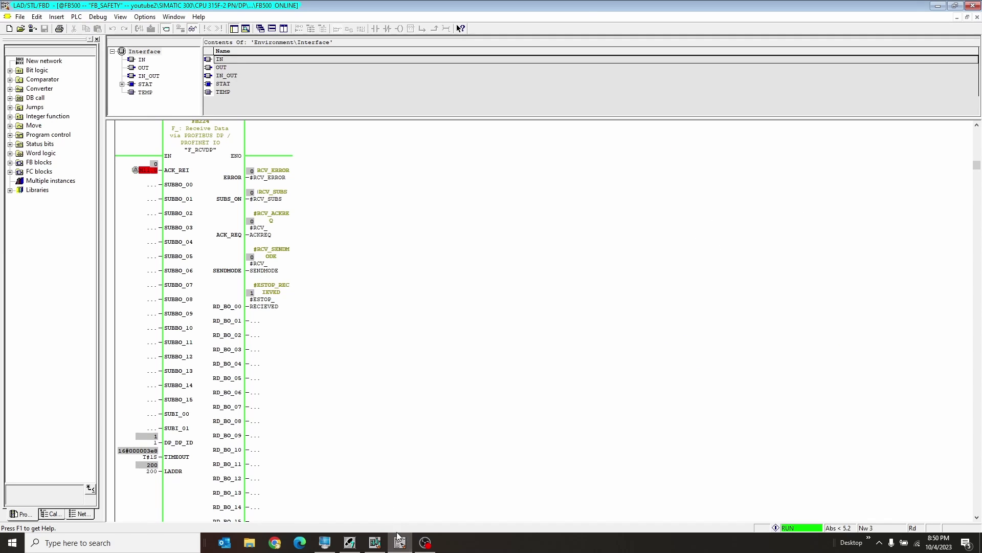